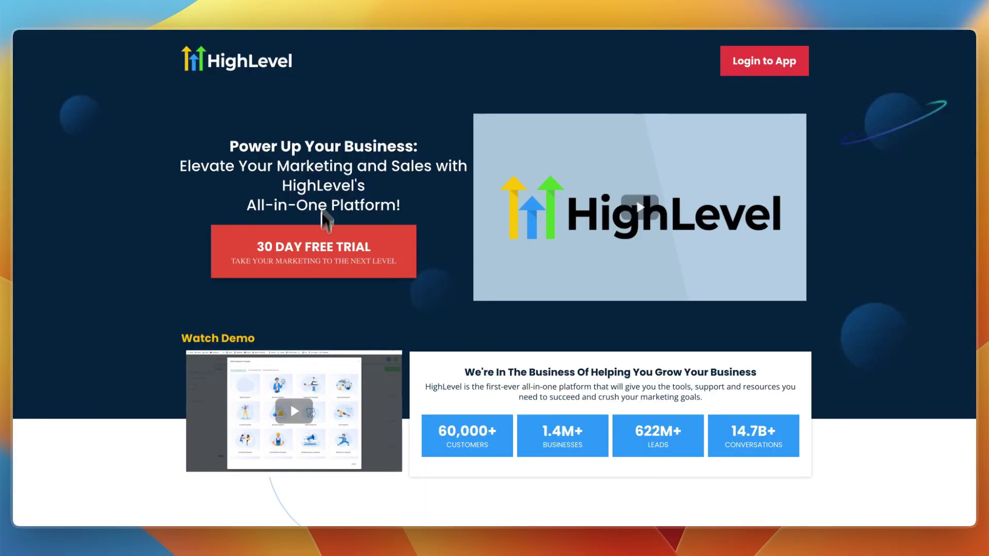
Step: Leave the free-trial page and switch to the agency's Sub-Accounts list
left_click(317, 246)
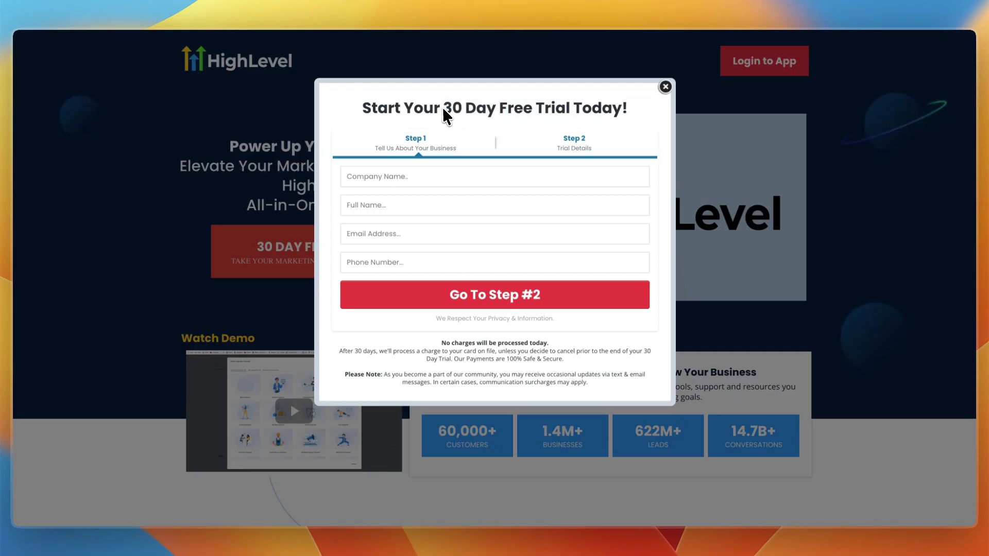
left_click_drag(442, 106, 570, 109)
left_click(492, 111)
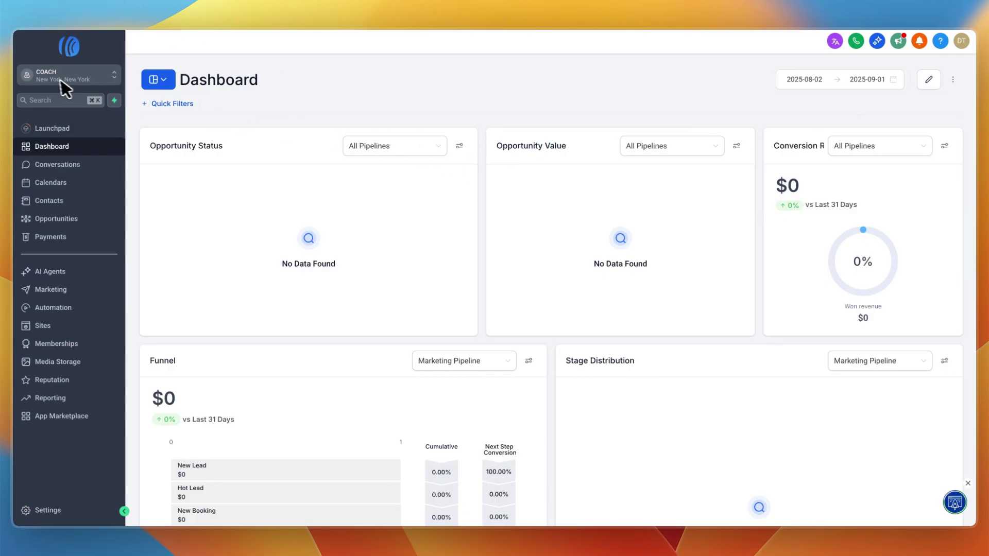
left_click(63, 77)
left_click(203, 103)
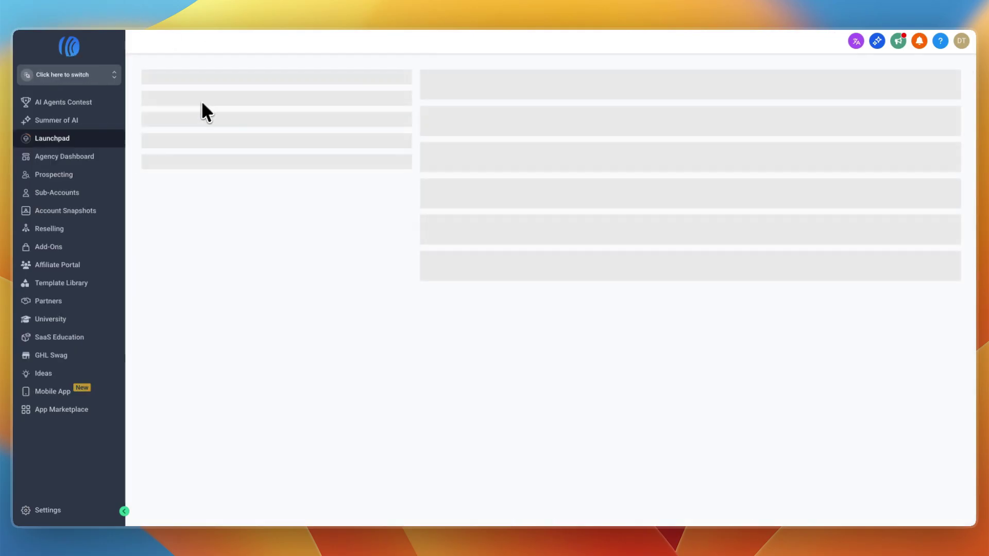
left_click(49, 194)
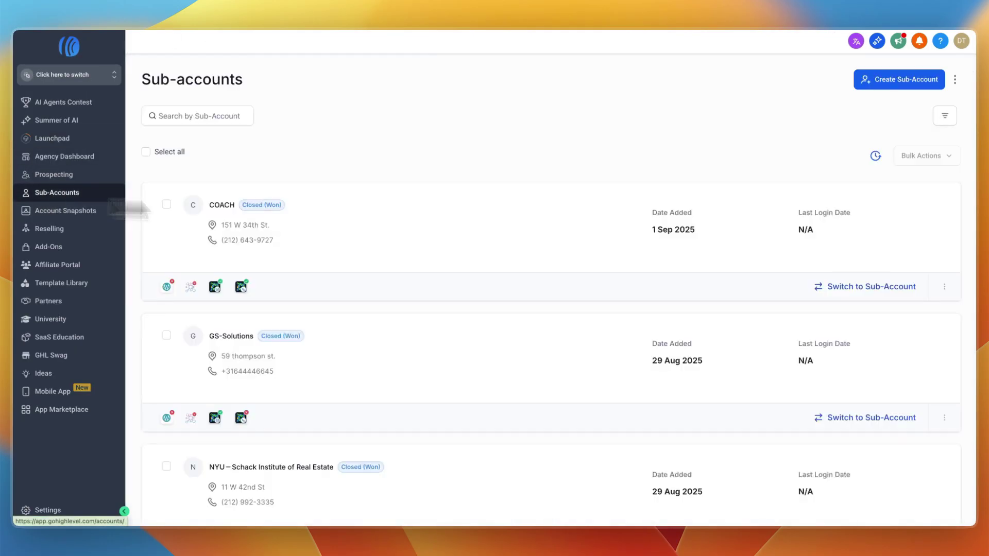
Step: Start a new sub-account and search the snapshot templates for 'barb'
left_click(870, 79)
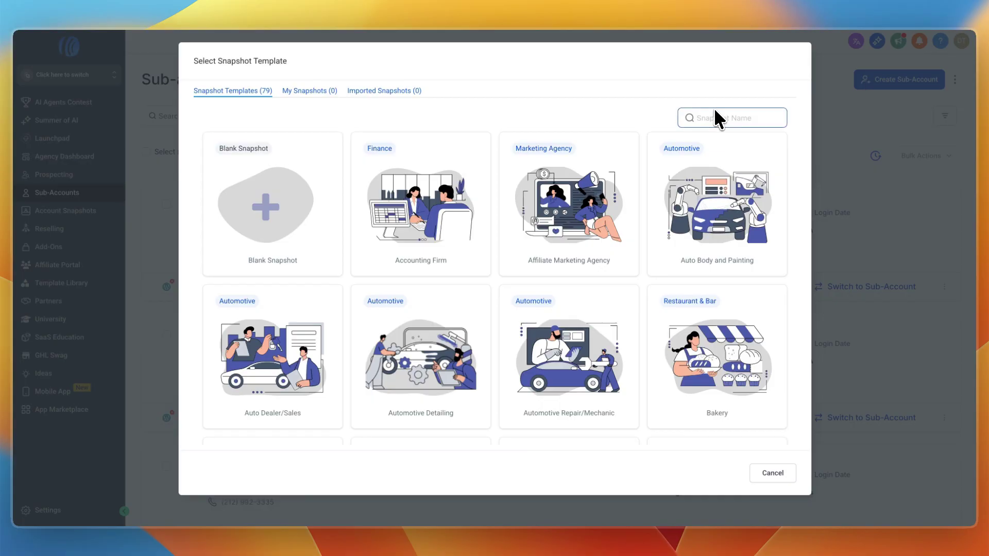
mouse_move(426, 384)
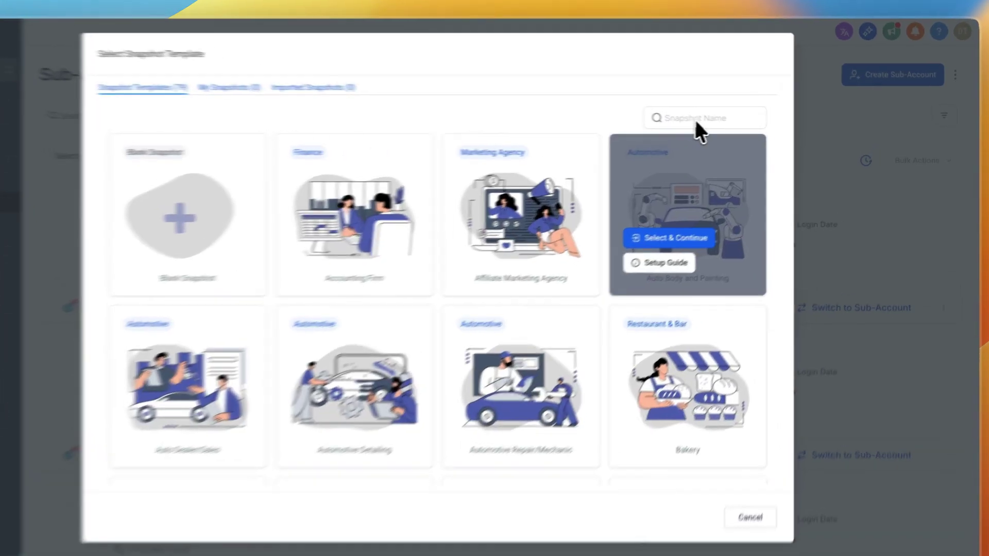
left_click(724, 118)
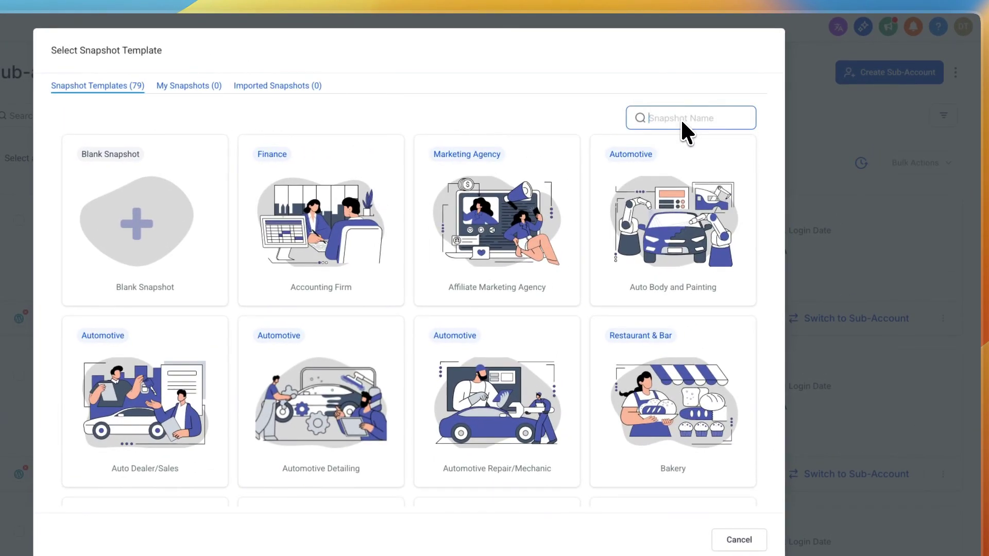
type("barb")
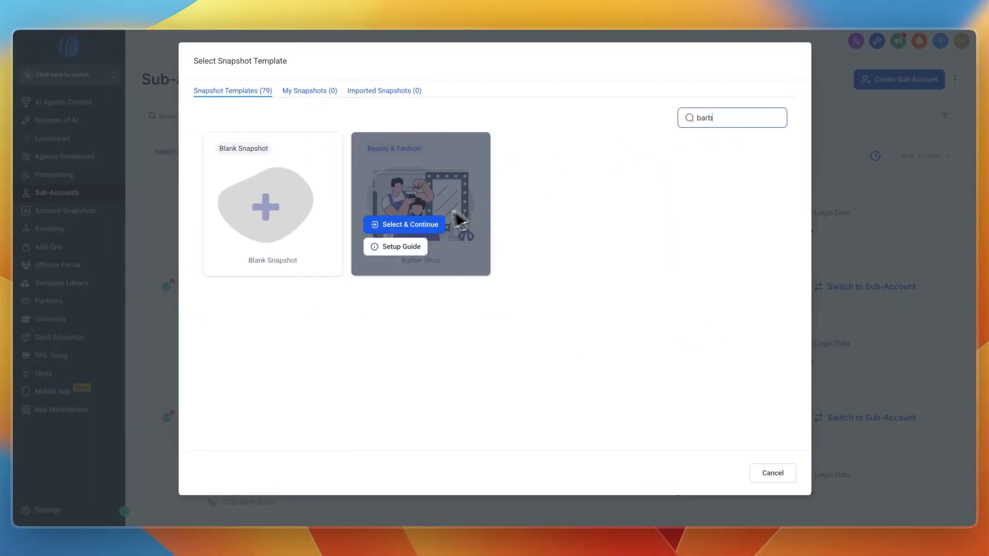
mouse_move(410, 216)
Step: Use the Barber Shop snapshot and the 'barber' map listing Barber Shop NYC to add the sub-account
left_click(418, 223)
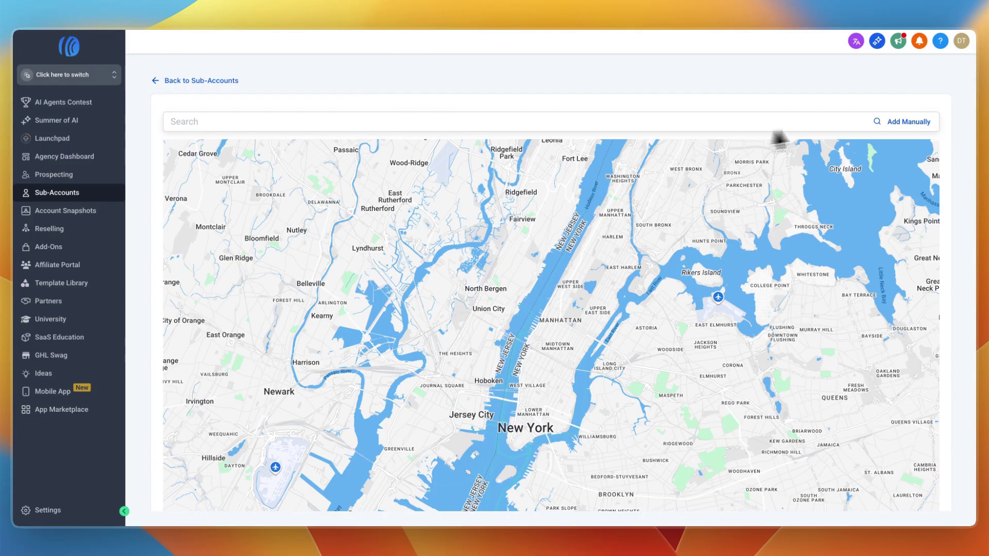
left_click(498, 126)
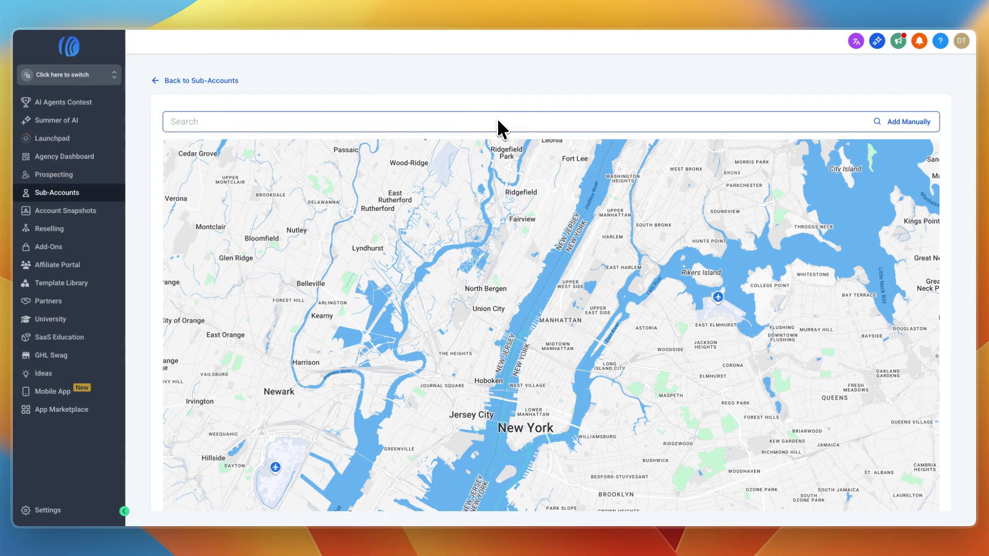
type("barber")
left_click(783, 460)
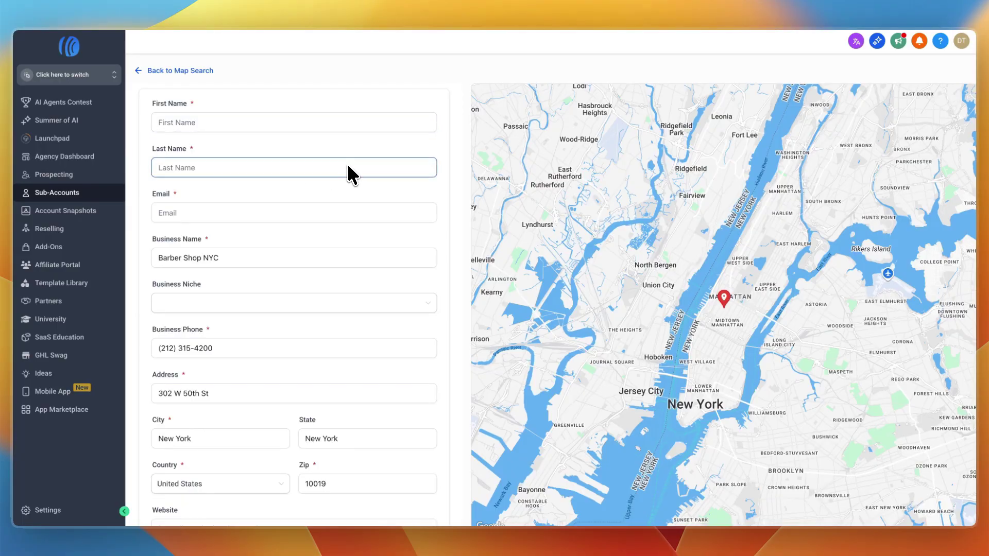
scroll(252, 353, "down", 4)
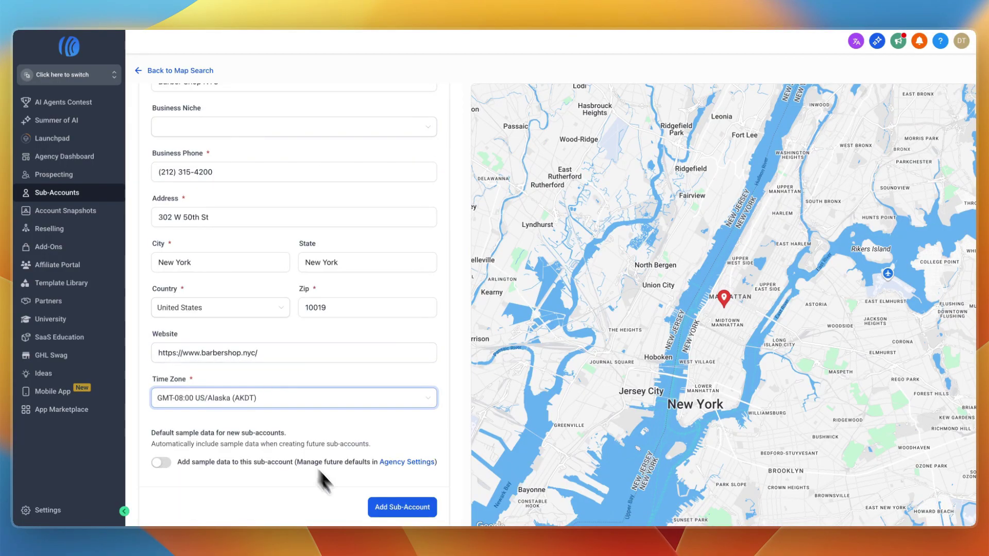
left_click(369, 508)
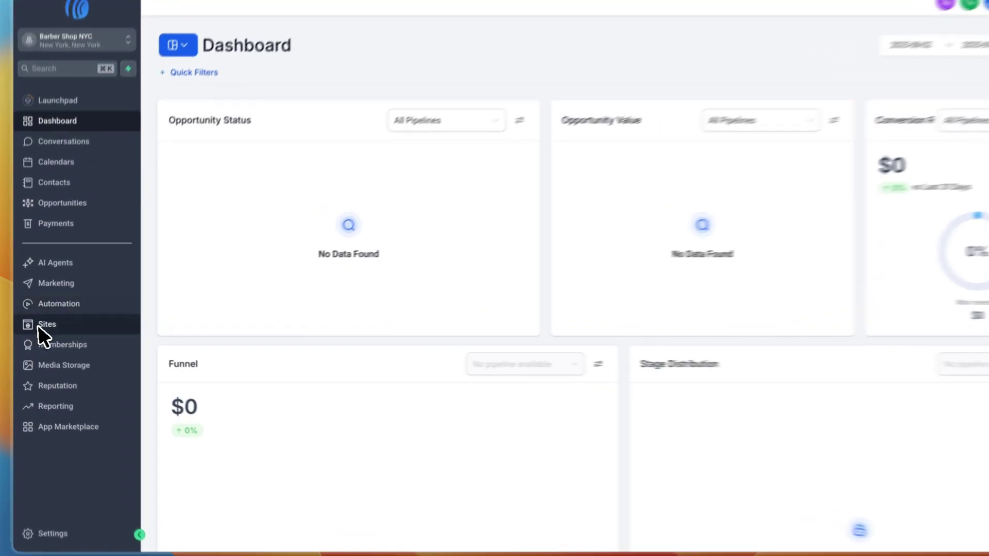
Step: Browse the Barber Shop Offer funnel, then the Barber Shop website's pages
left_click(34, 327)
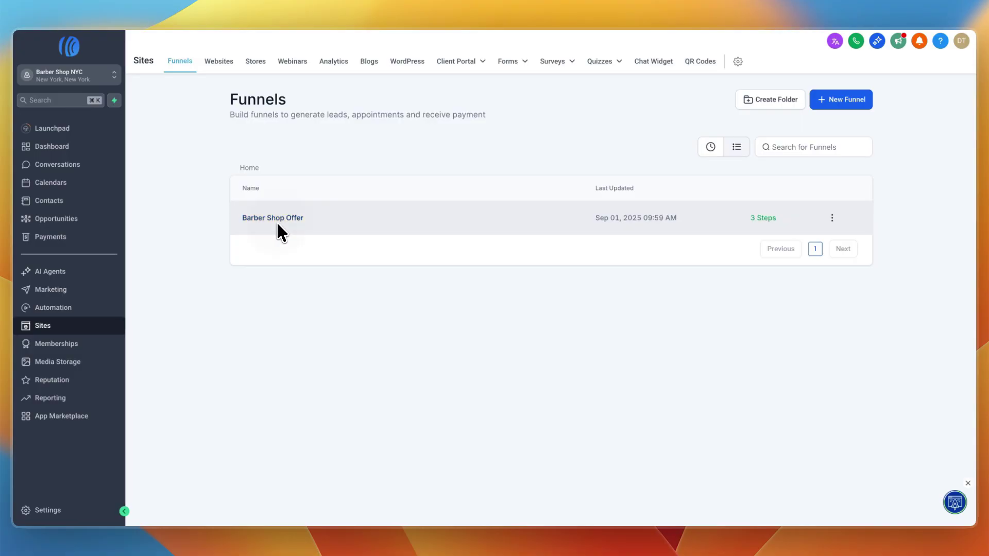
left_click(279, 219)
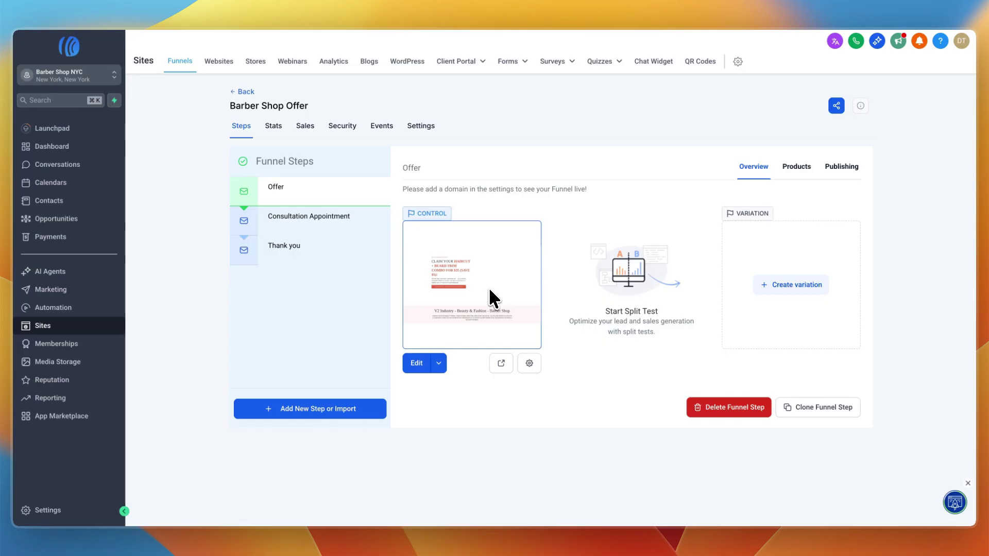
left_click(219, 61)
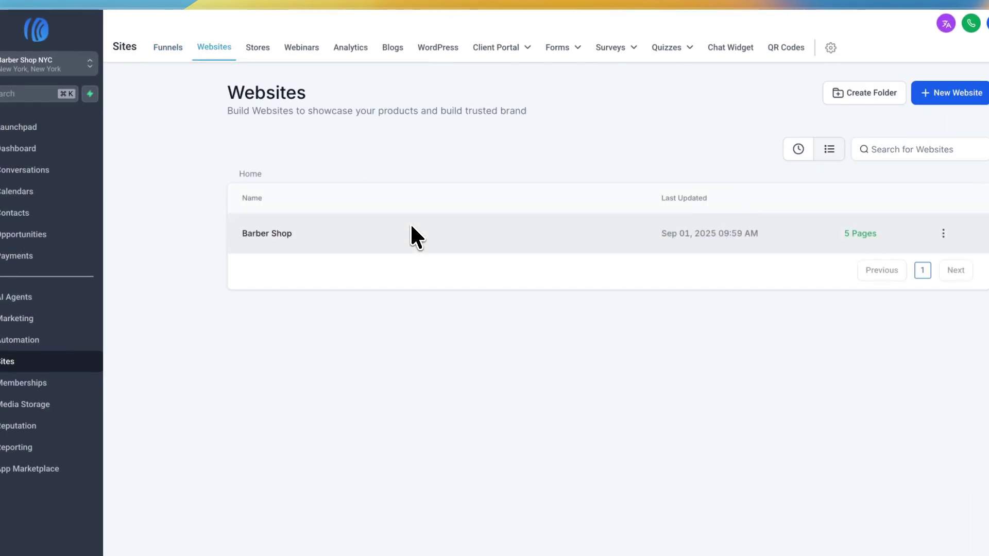
left_click(264, 233)
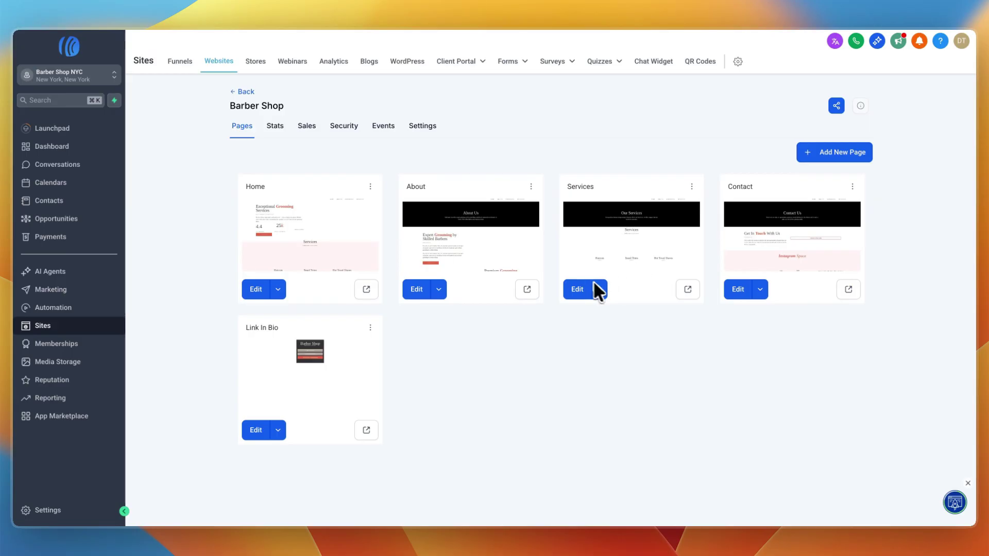
left_click(180, 60)
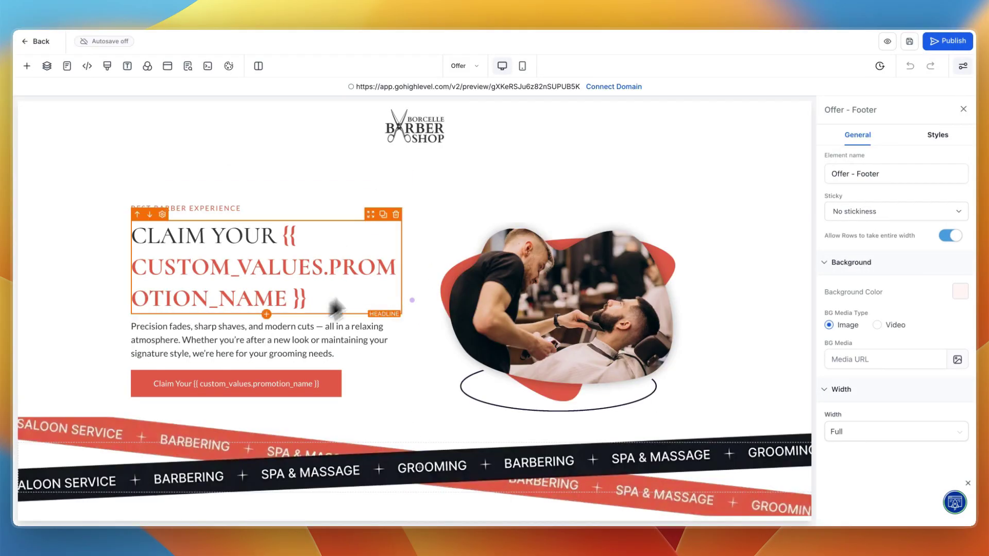
scroll(461, 292, "down", 3)
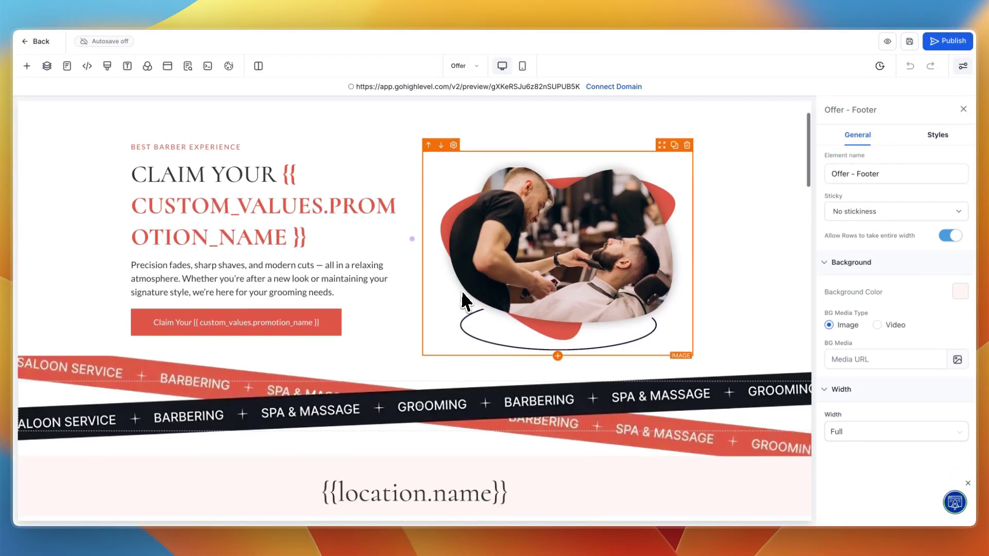
scroll(461, 297, "down", 20)
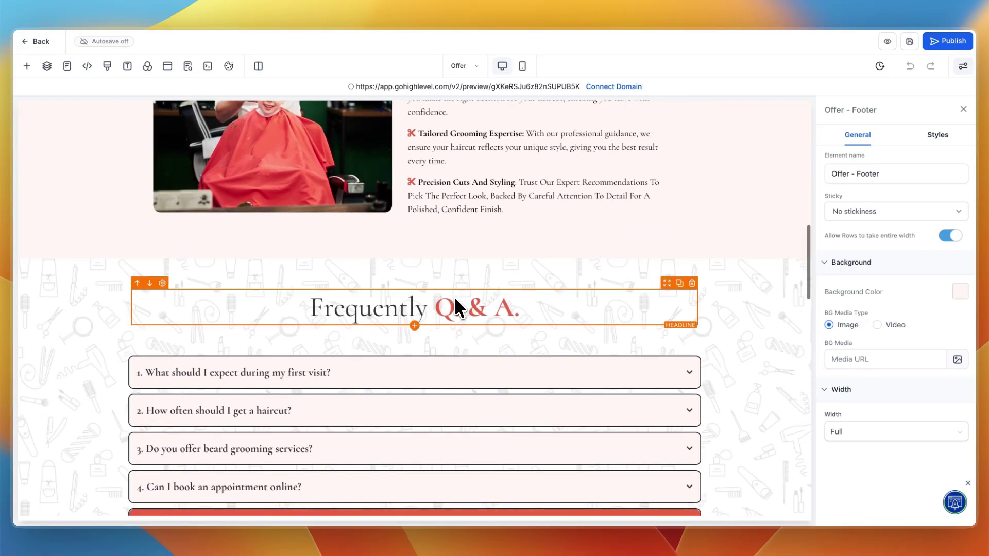
scroll(396, 301, "up", 20)
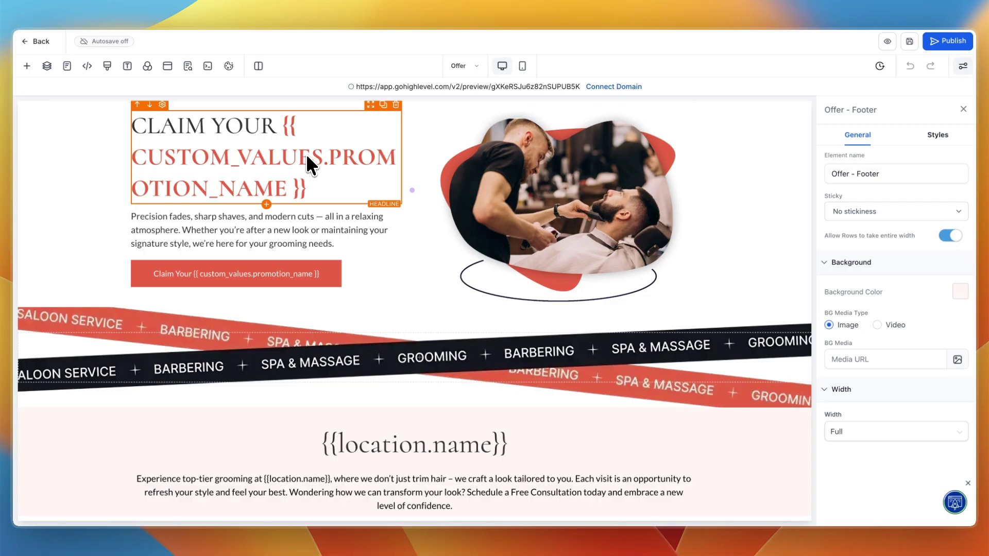
left_click(26, 41)
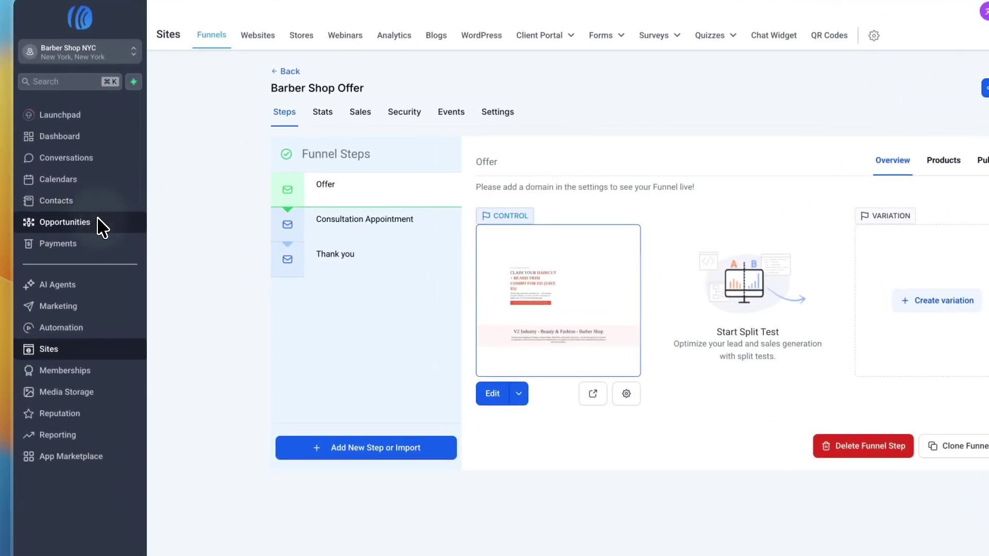
Step: Show the empty Marketing Pipeline board, after a brief look at Contacts
left_click(62, 220)
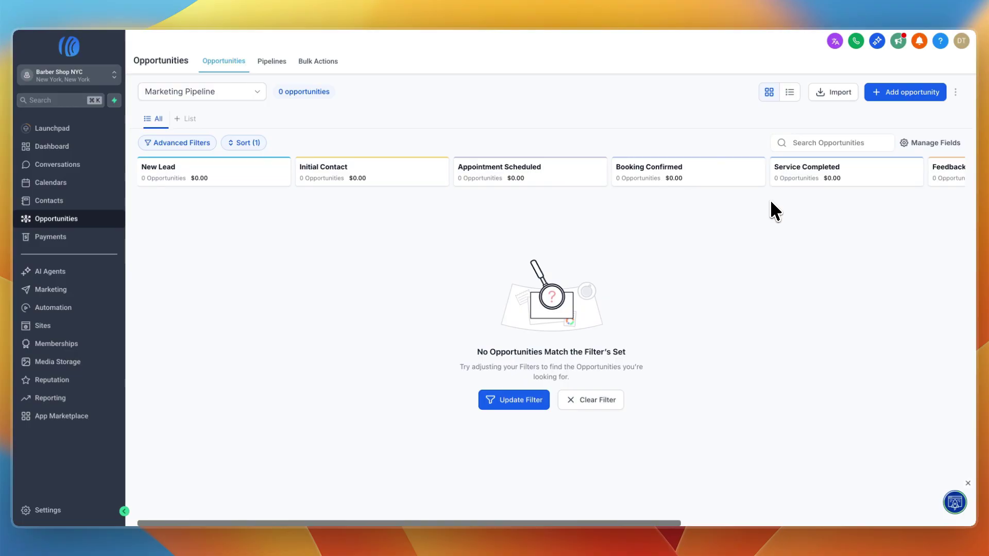
left_click(54, 203)
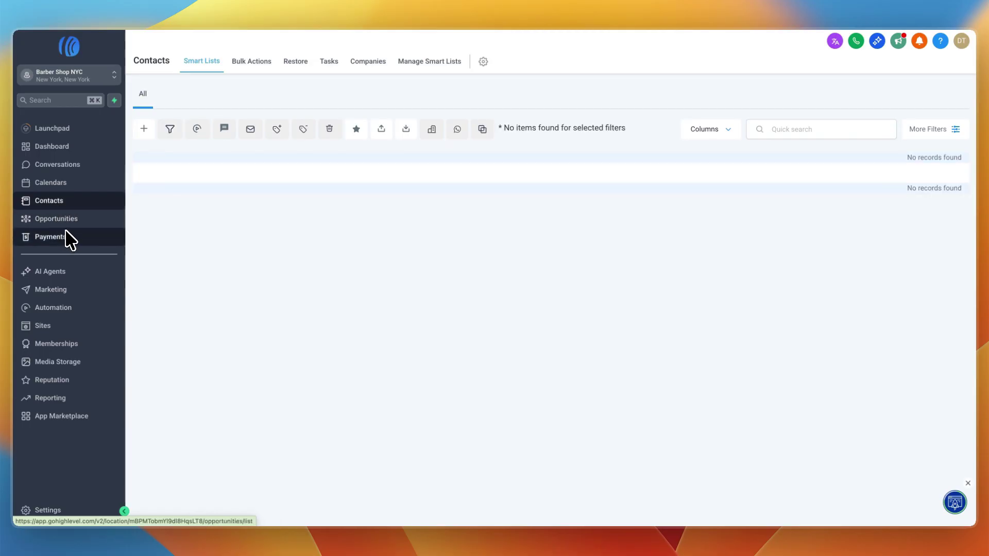
left_click(65, 223)
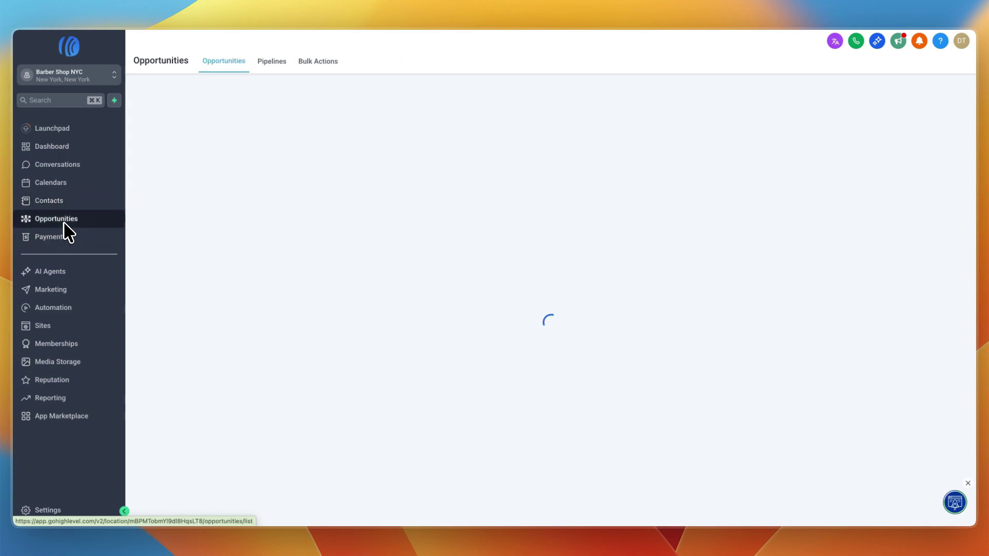
Step: Open the New Lead Nurture workflow from Marketing Workflows and scroll through its steps
left_click(60, 309)
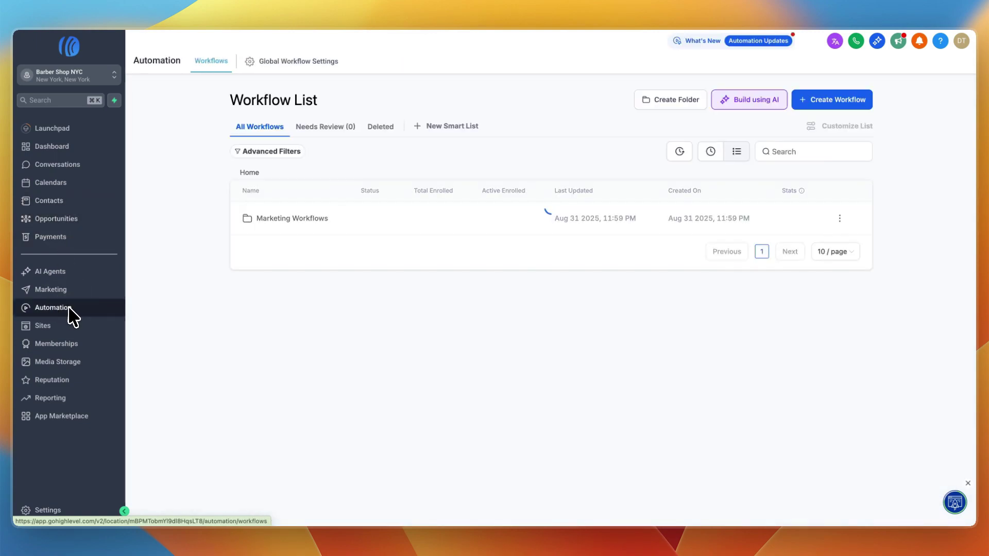
left_click(280, 218)
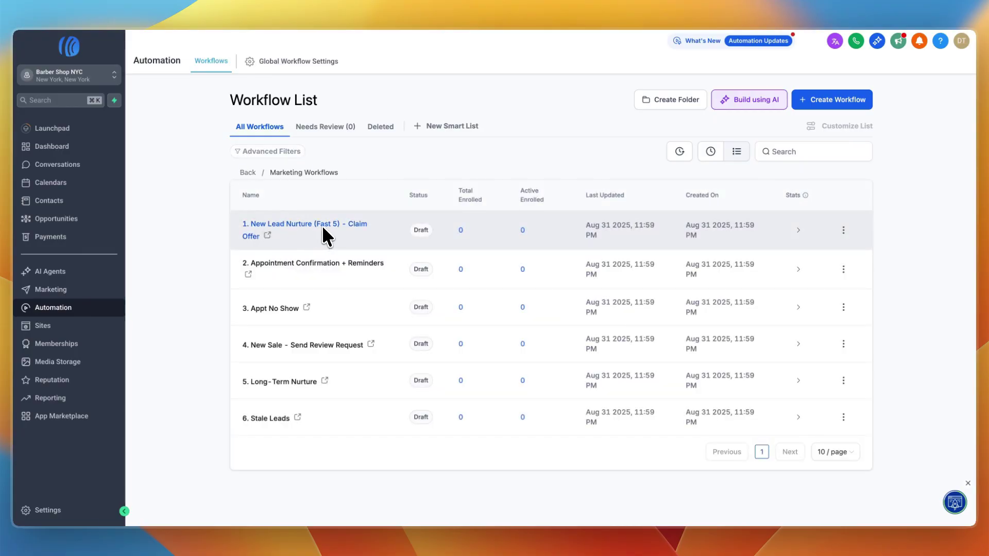
left_click(327, 227)
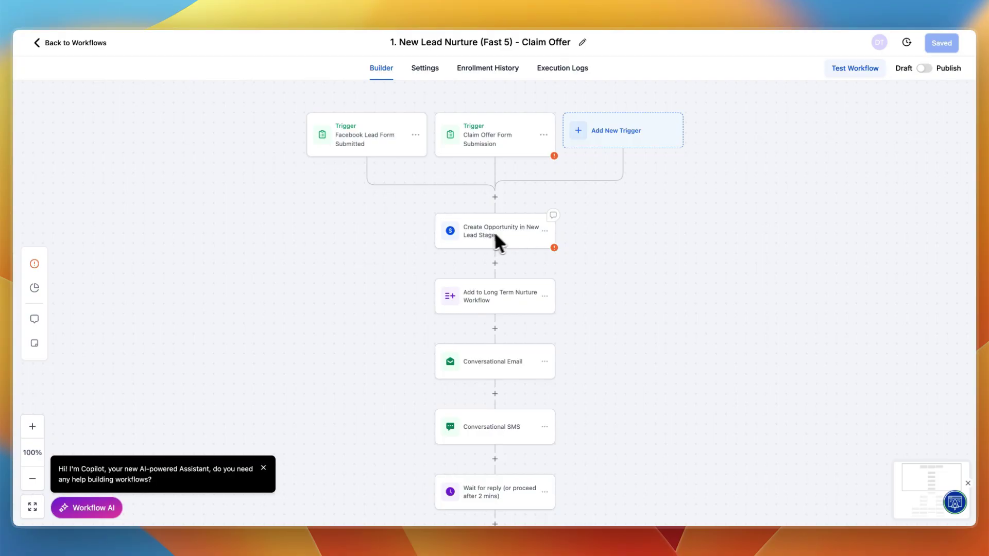
scroll(495, 238, "down", 1)
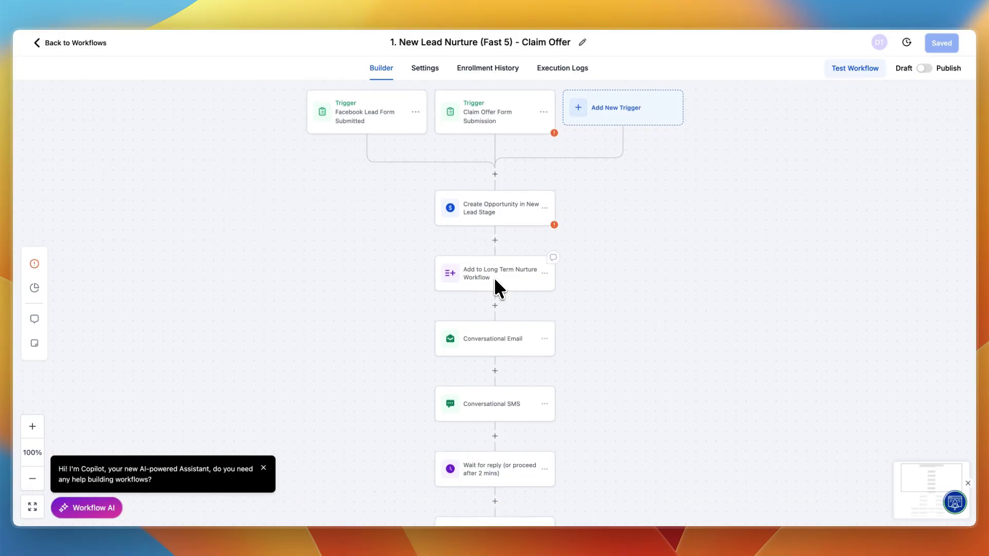
scroll(521, 282, "down", 6)
scroll(503, 268, "down", 2)
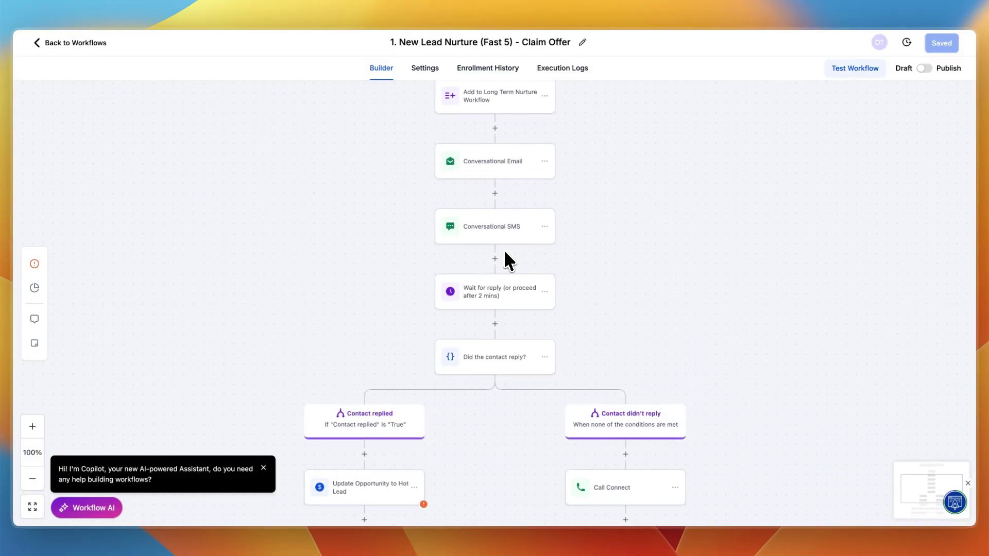
scroll(435, 273, "down", 1)
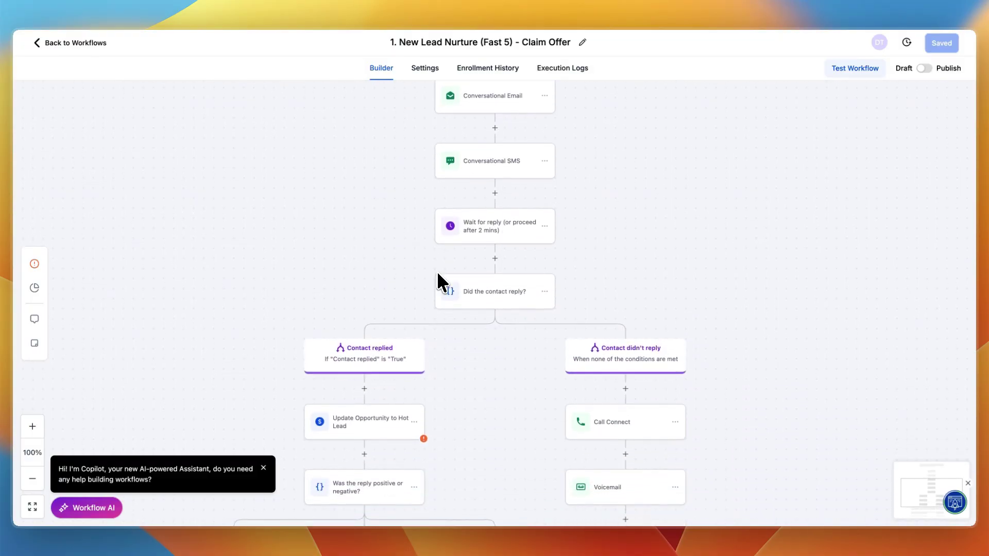
scroll(608, 333, "down", 2)
scroll(624, 327, "down", 2)
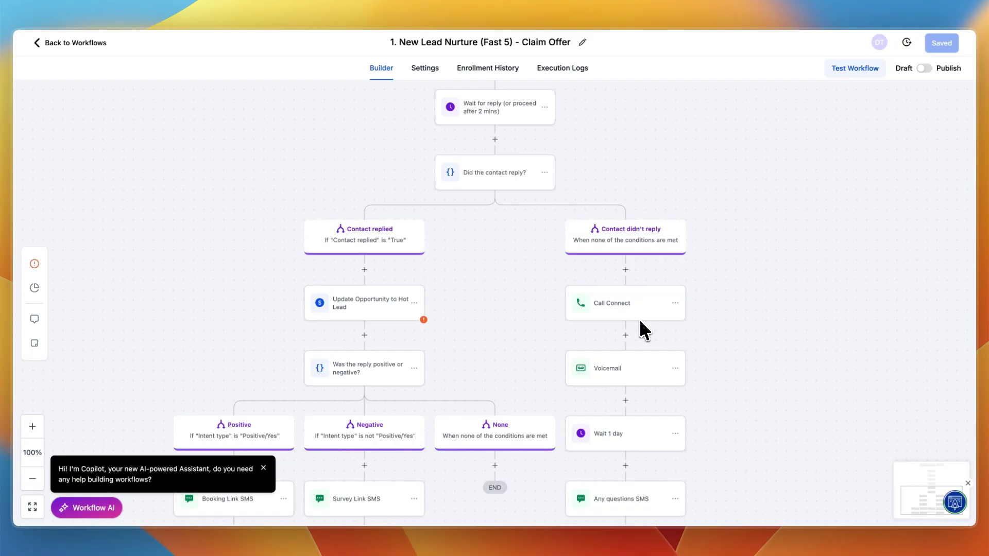
scroll(639, 319, "down", 1)
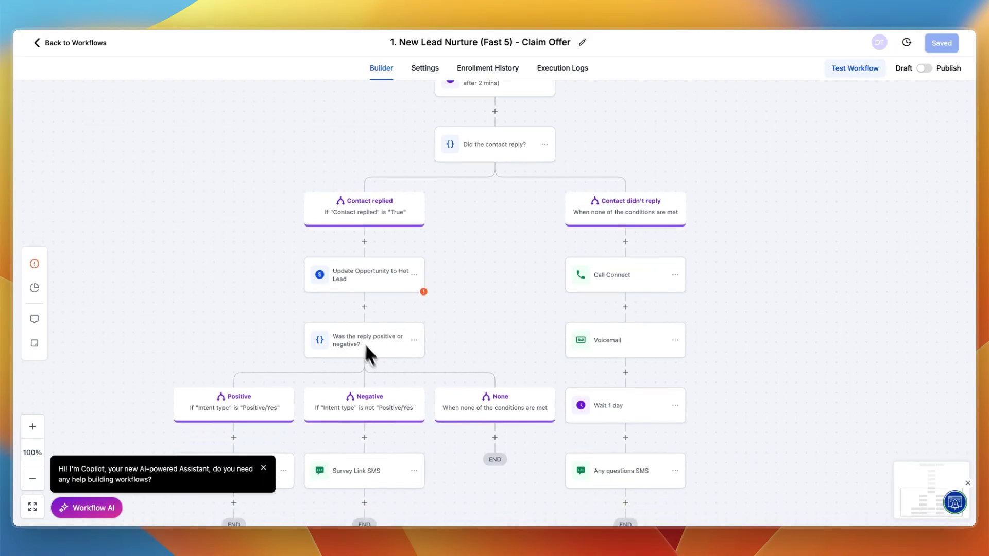
scroll(247, 345, "down", 4)
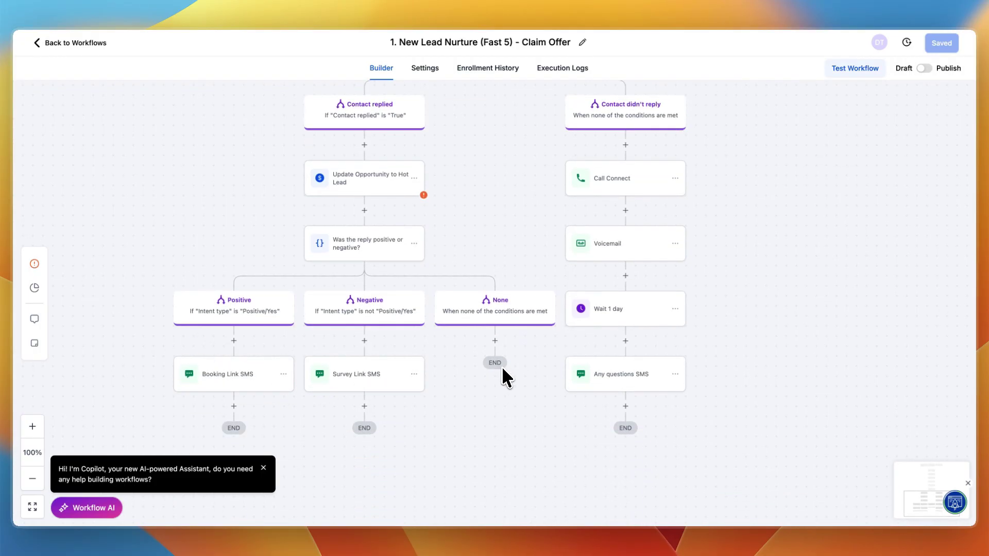
Step: Try Workflow AI, then go back to the Workflow List
left_click(83, 510)
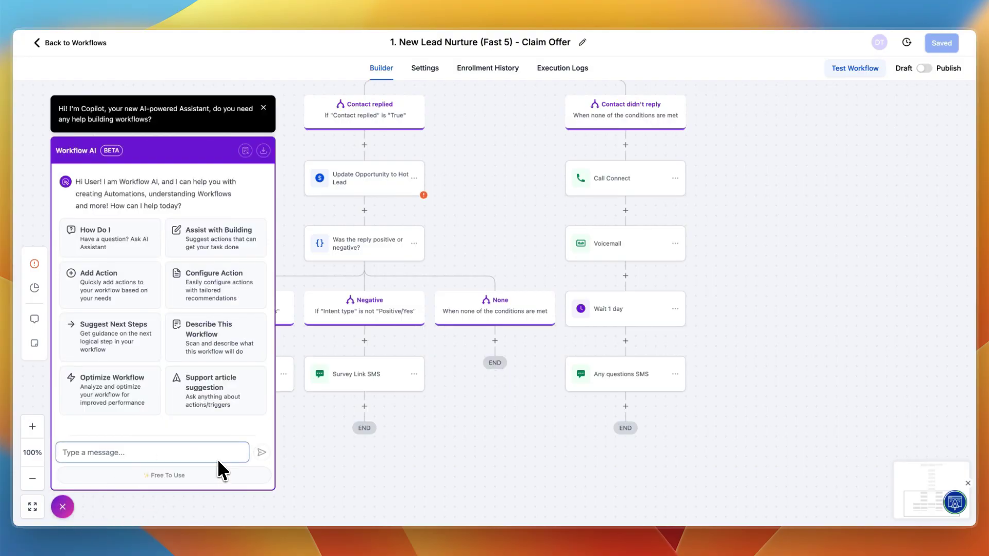
left_click(263, 108)
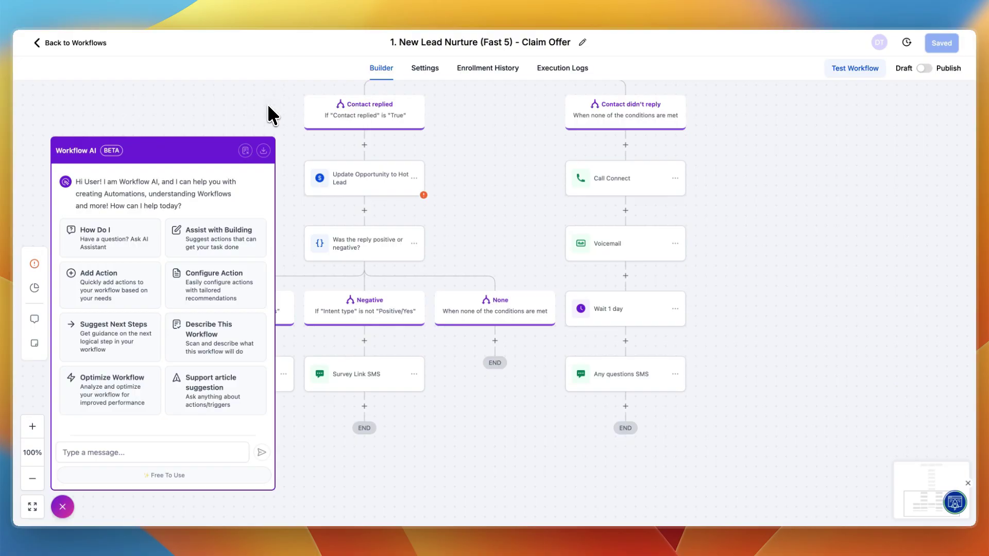
left_click(42, 43)
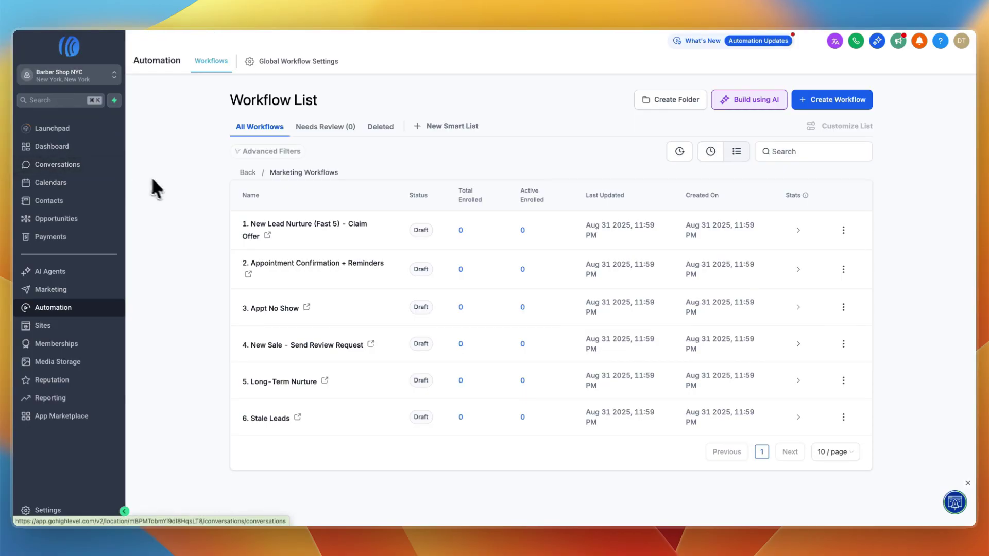
Step: Set the incoming call timeout to about 7 seconds and preview the missed-call text-back message unsaved
left_click(61, 510)
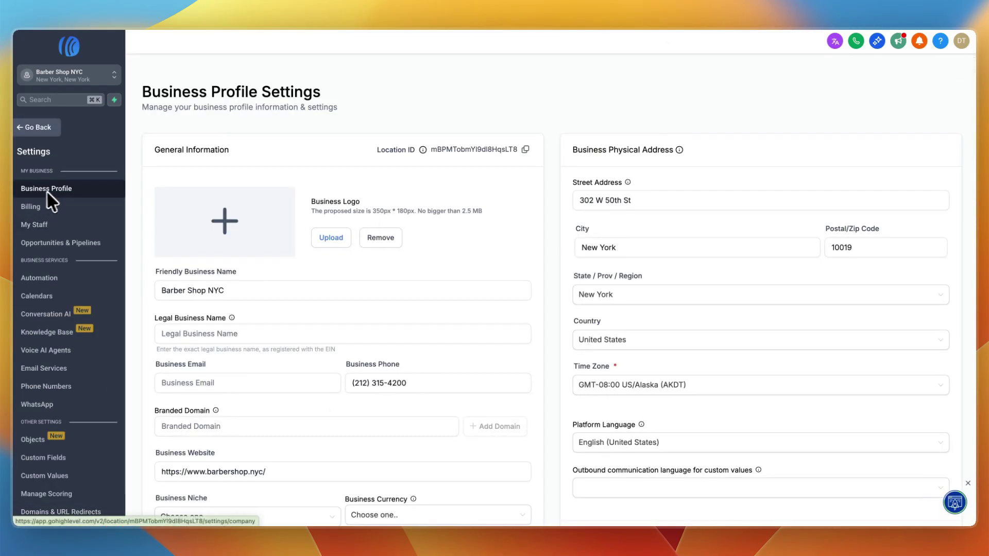
scroll(669, 289, "down", 20)
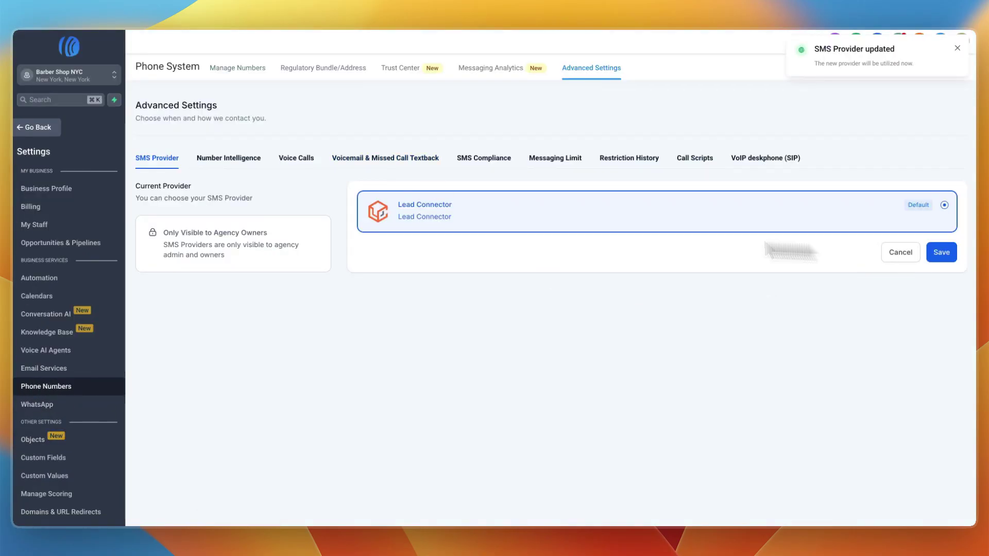
left_click(356, 157)
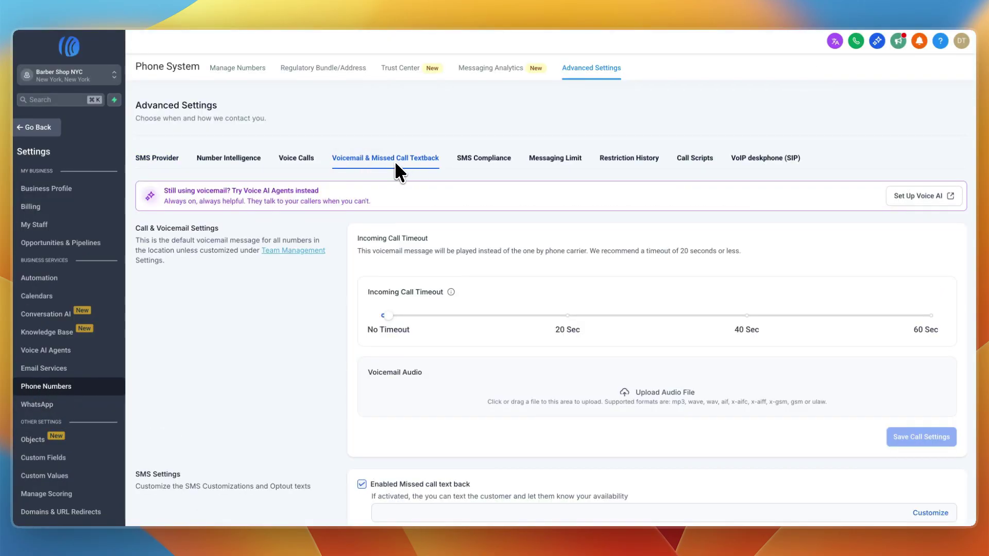
scroll(268, 216, "down", 2)
scroll(340, 237, "down", 1)
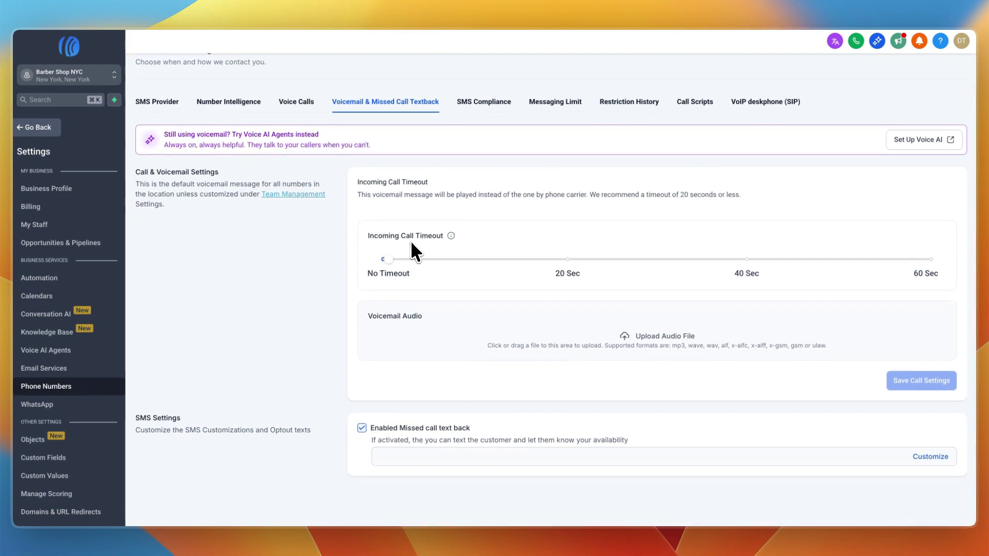
left_click_drag(388, 259, 452, 255)
scroll(461, 268, "down", 2)
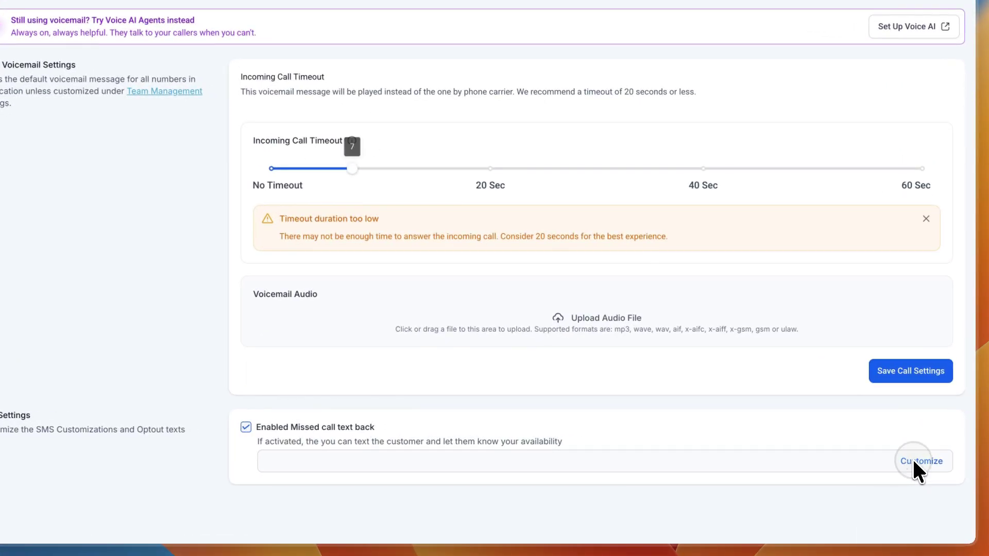
left_click(913, 459)
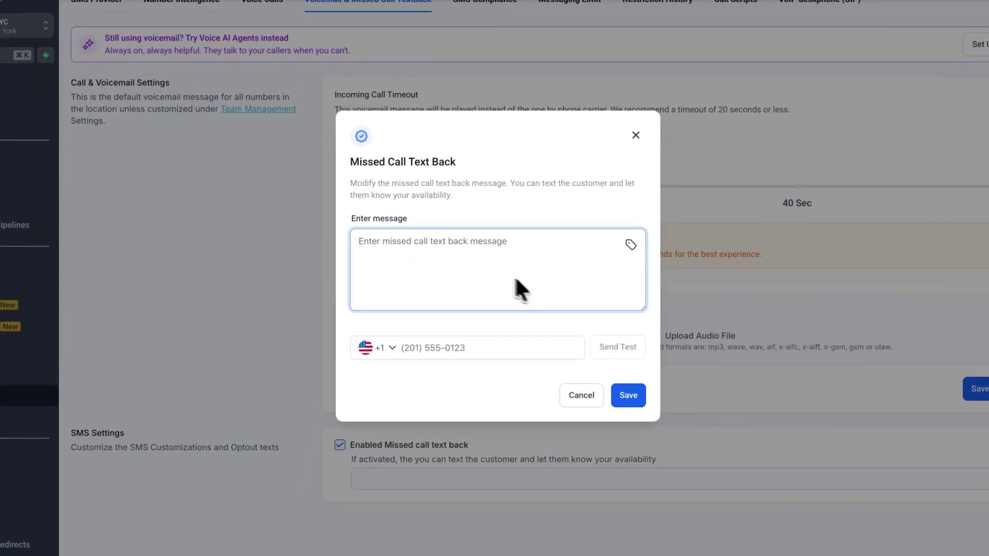
left_click(425, 346)
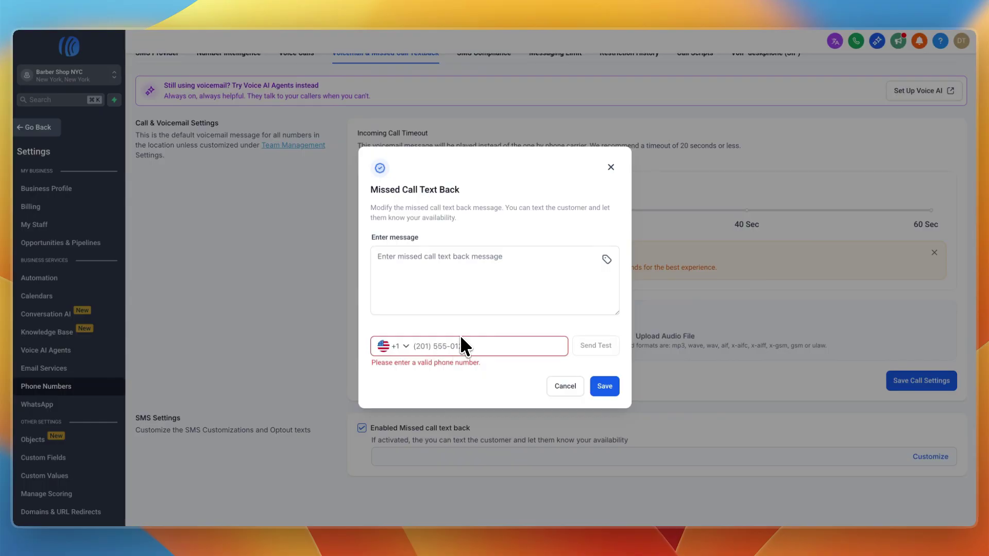
left_click(565, 386)
Step: Check voice call settings, then choose Manage Numbers > Add Number > Add Phone Number
scroll(568, 380, "up", 5)
left_click(297, 158)
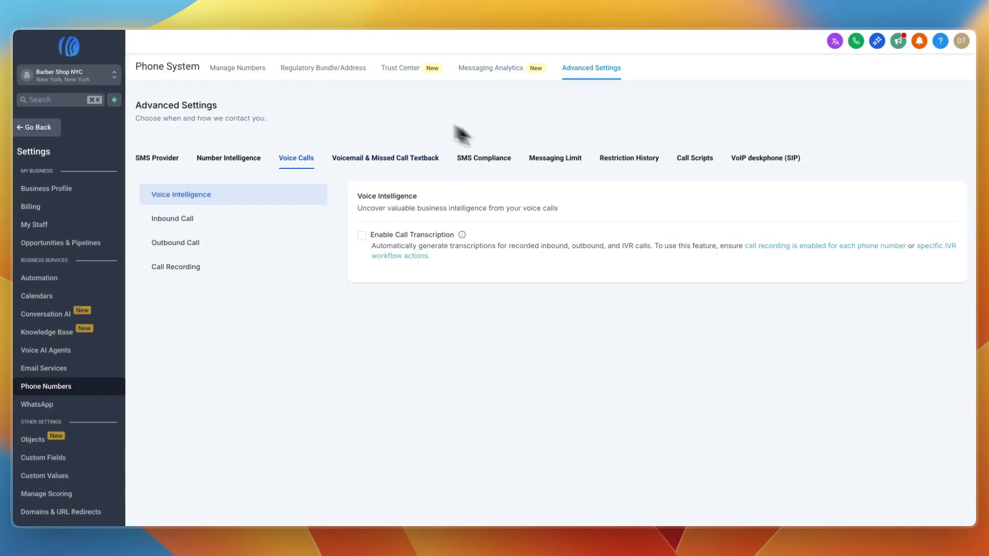
left_click(237, 68)
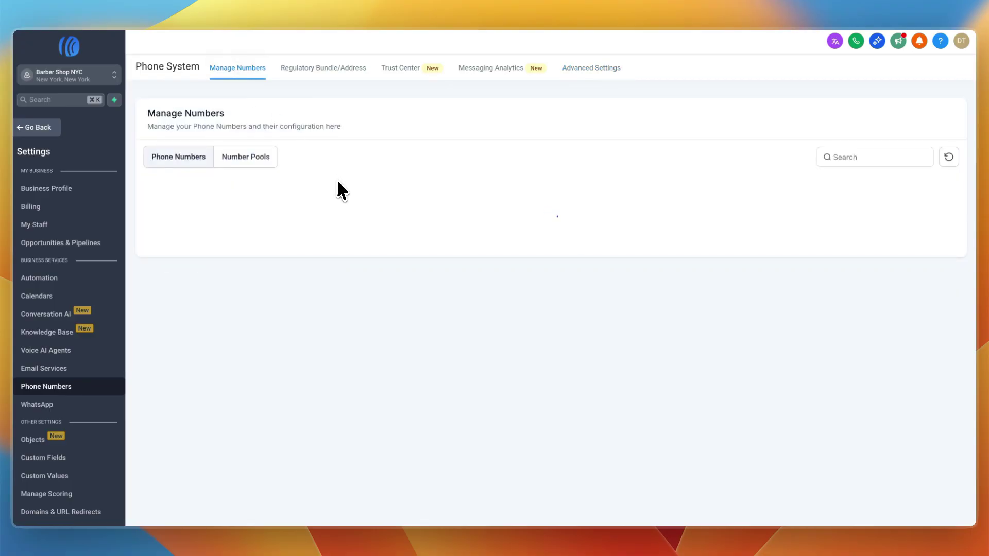
left_click(918, 117)
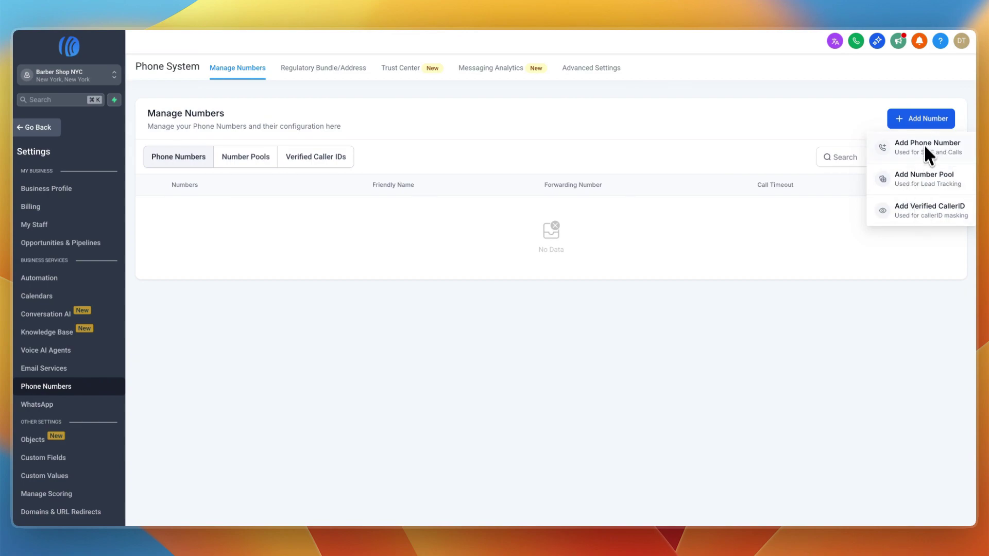
left_click(924, 146)
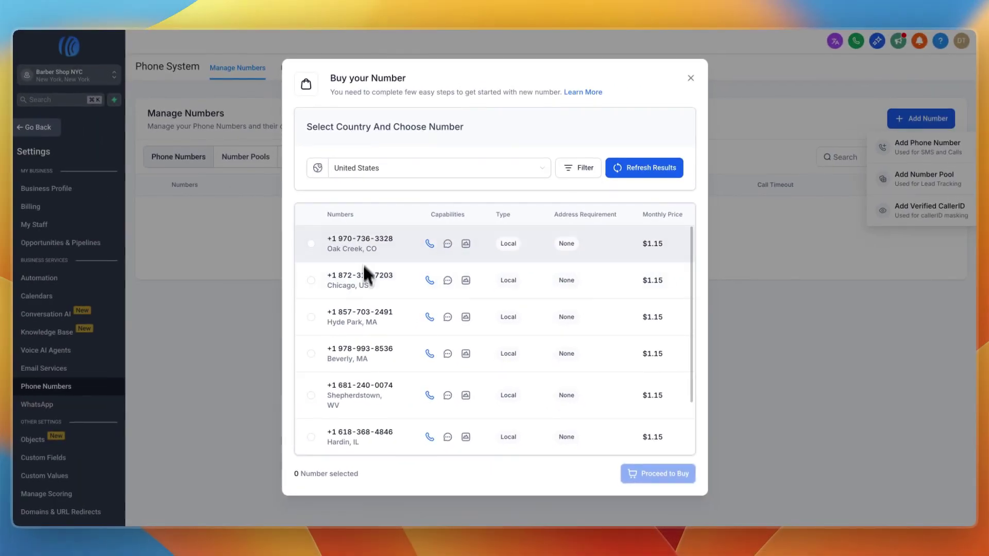
Step: Scroll the available US local numbers, such as Hyde Park and Beverly, MA
scroll(360, 342, "down", 2)
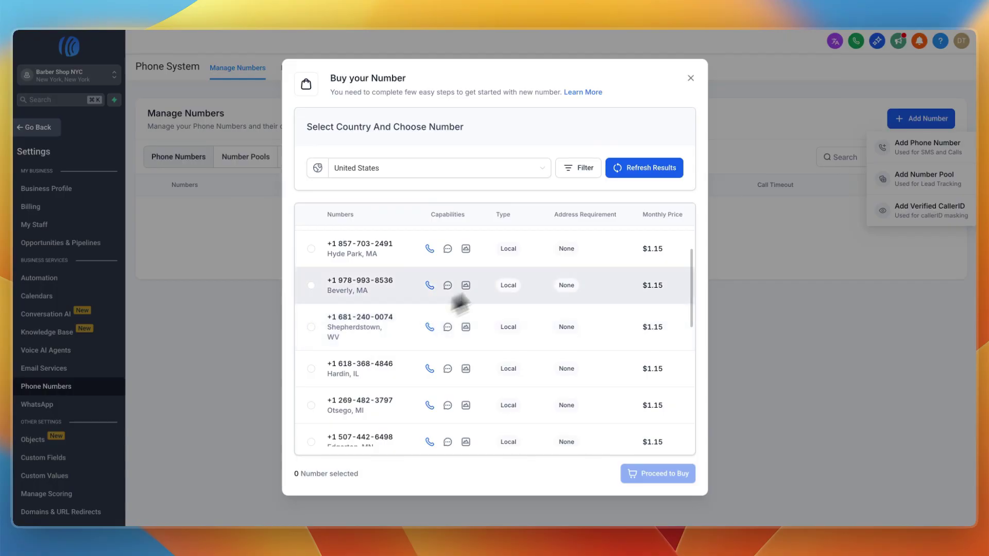
Step: Close the purchase window without buying and open Calendars > Calendar Settings
left_click(691, 75)
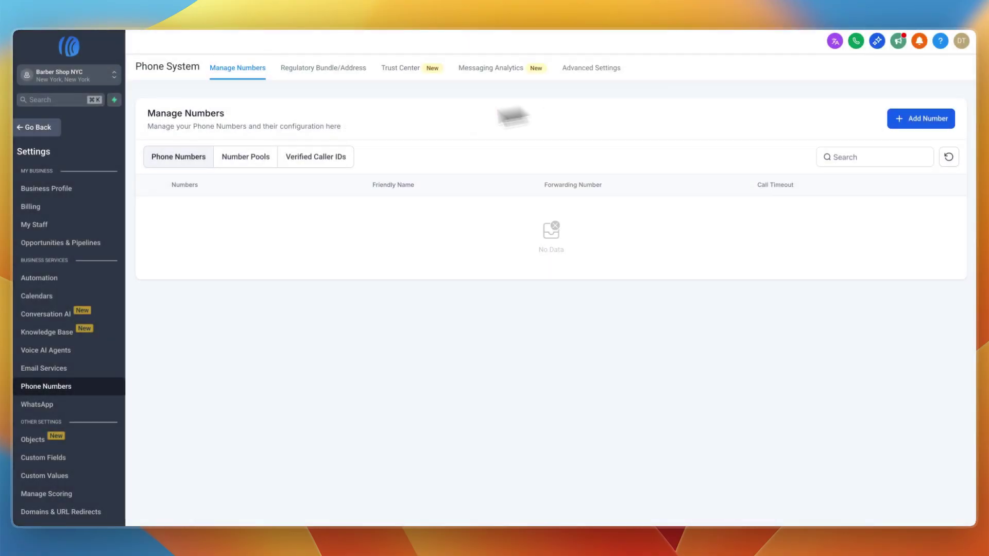
left_click(37, 127)
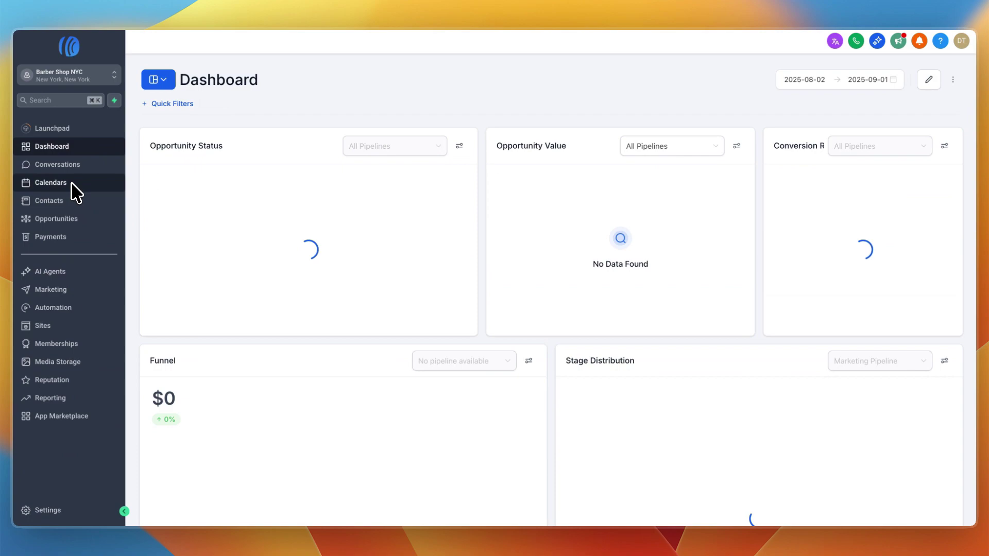
left_click(75, 185)
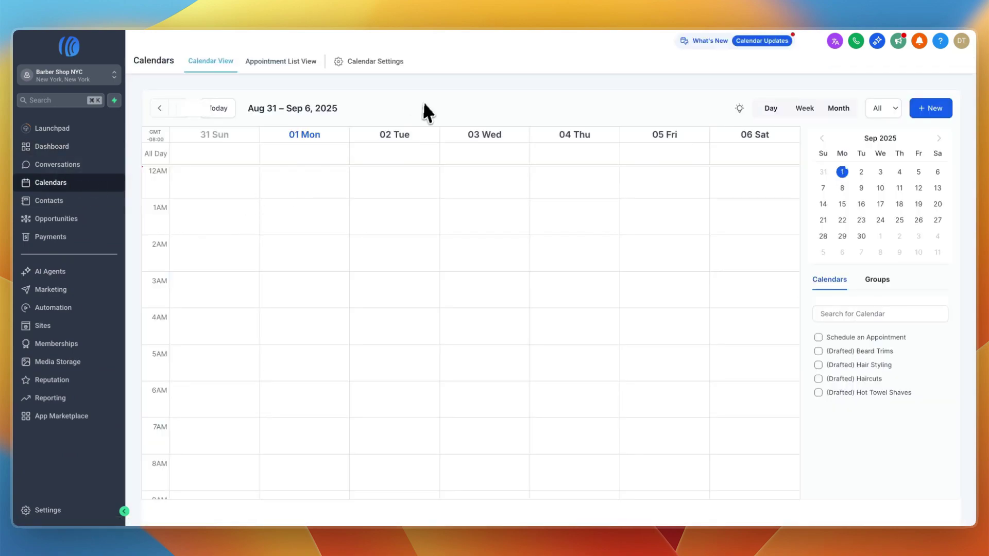
left_click(353, 65)
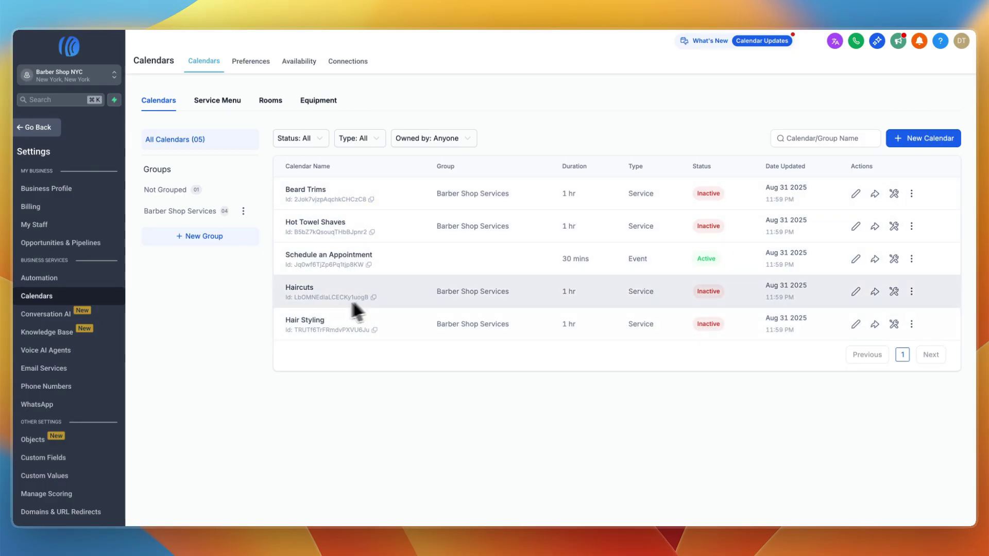
Step: Browse the Add New calendar connection providers, then move to the Preferences tab
left_click(336, 60)
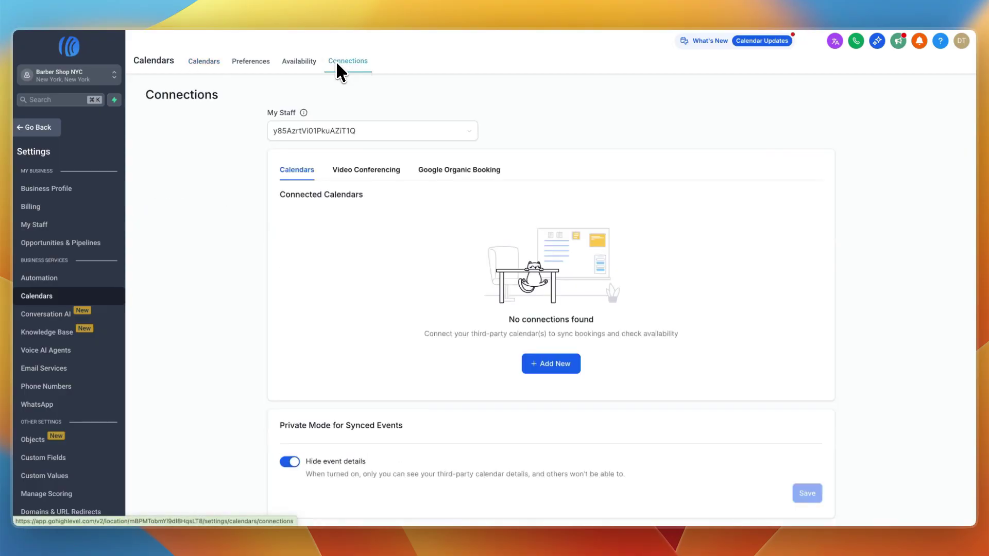
left_click(542, 362)
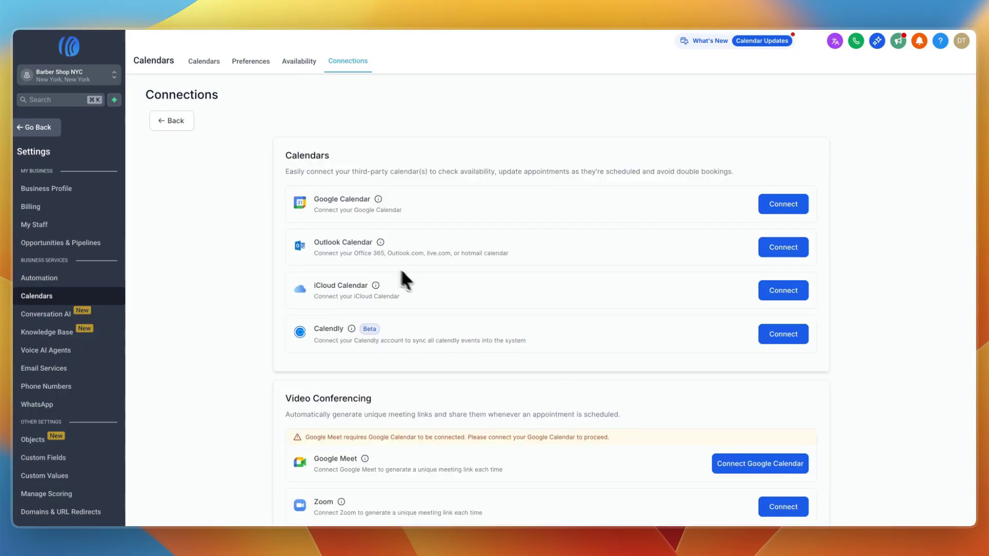
scroll(335, 213, "down", 2)
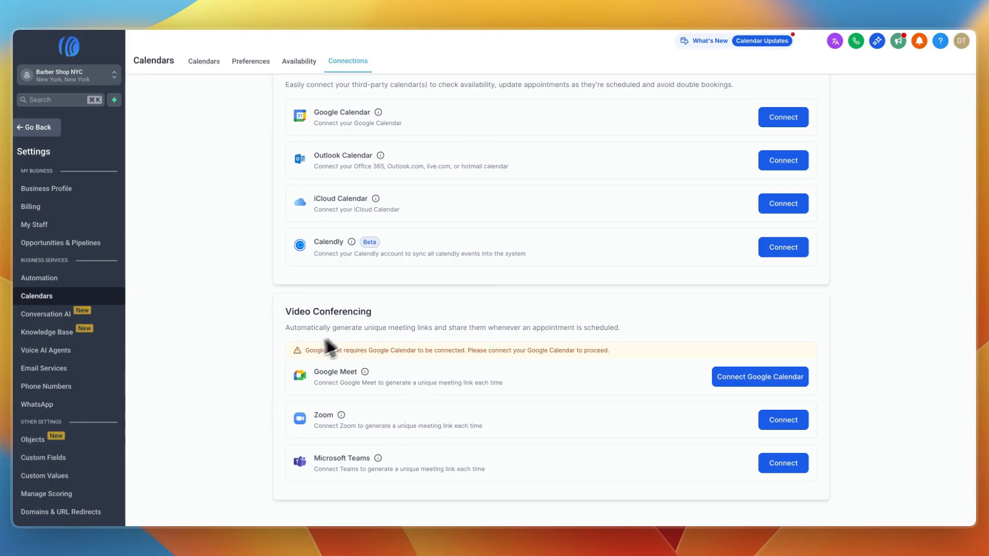
right_click(359, 436)
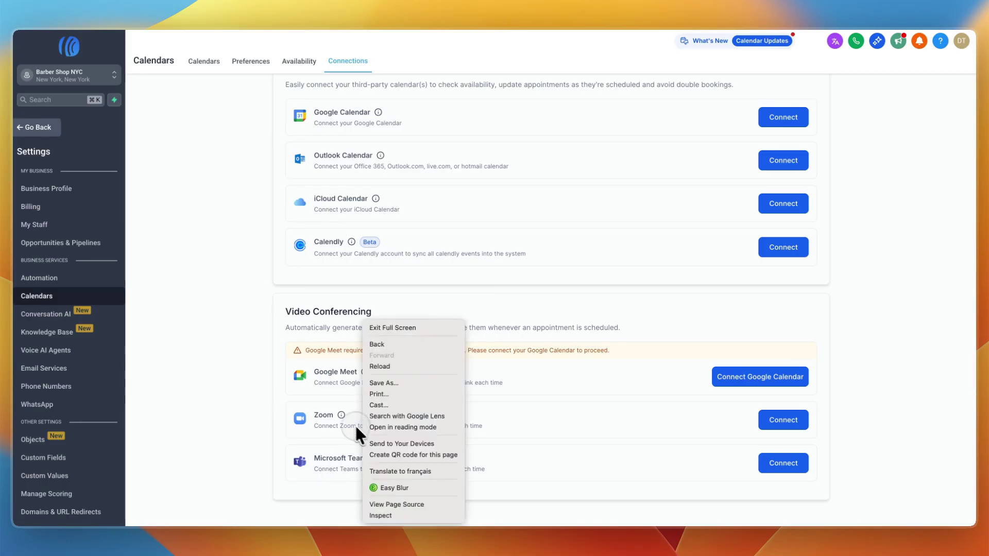
left_click(249, 391)
scroll(249, 391, "up", 5)
left_click(175, 120)
left_click(251, 61)
left_click(303, 61)
Step: Look over calendar Rooms, Equipments, Connections and Availability settings, then return to Calendar View
left_click(262, 66)
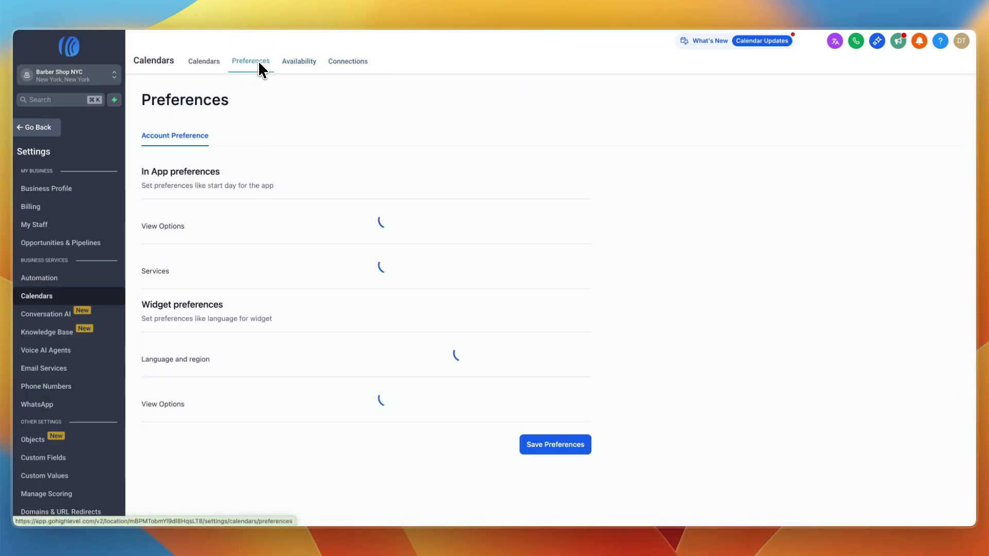
left_click(220, 66)
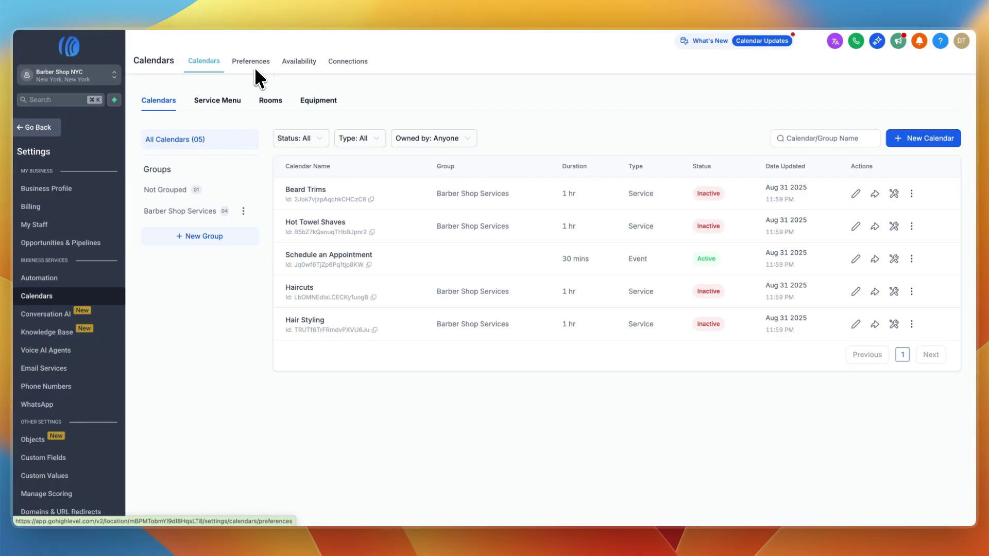
left_click(318, 100)
left_click(278, 100)
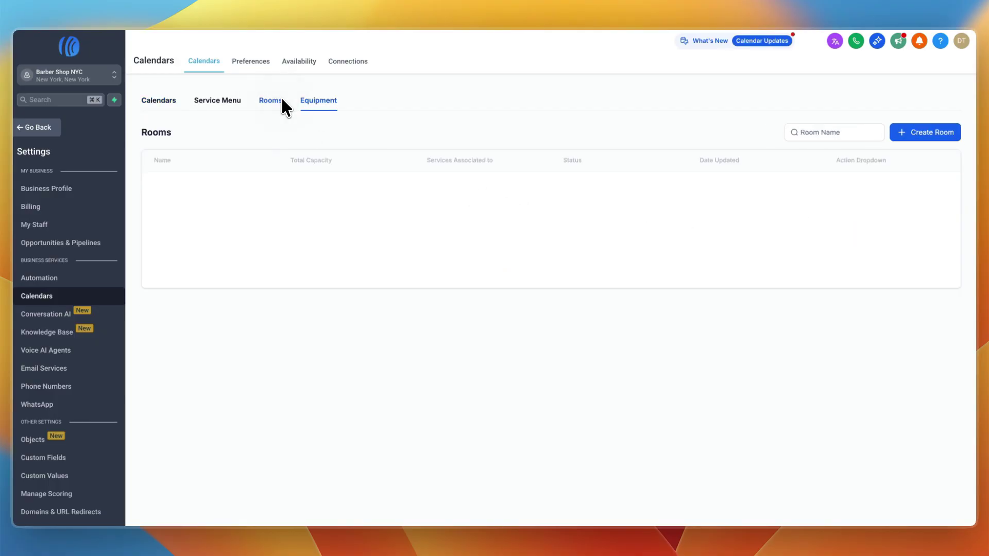
left_click(315, 101)
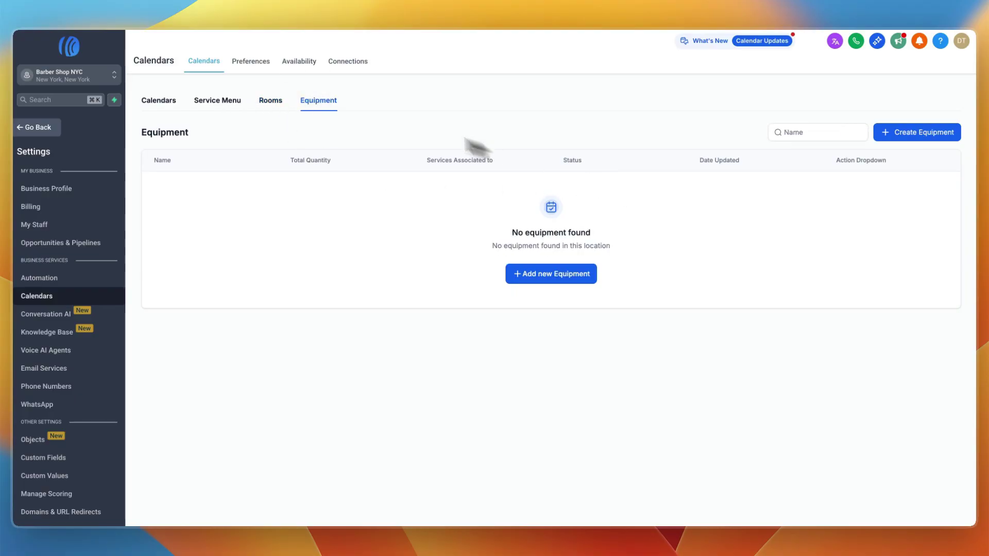
left_click(257, 69)
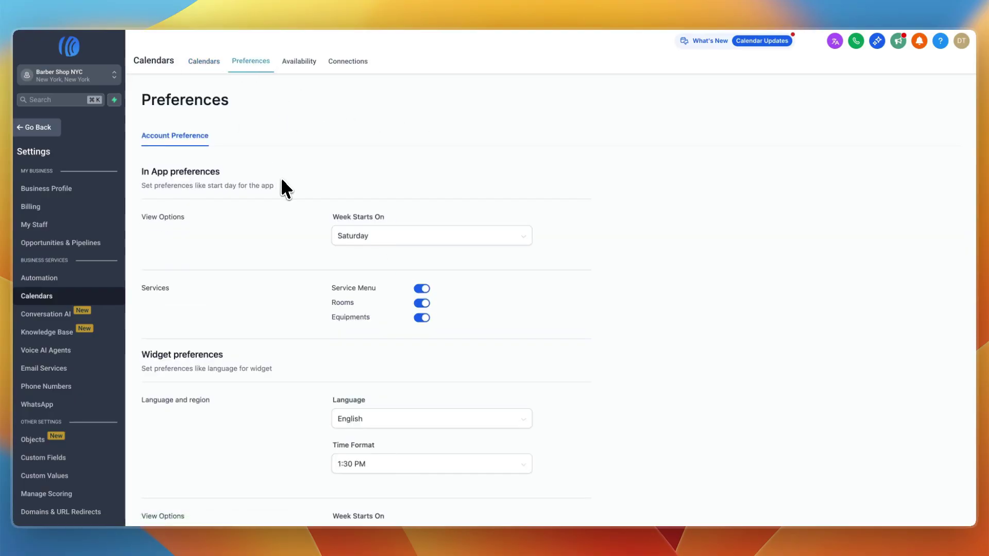
scroll(255, 214, "down", 3)
left_click(344, 62)
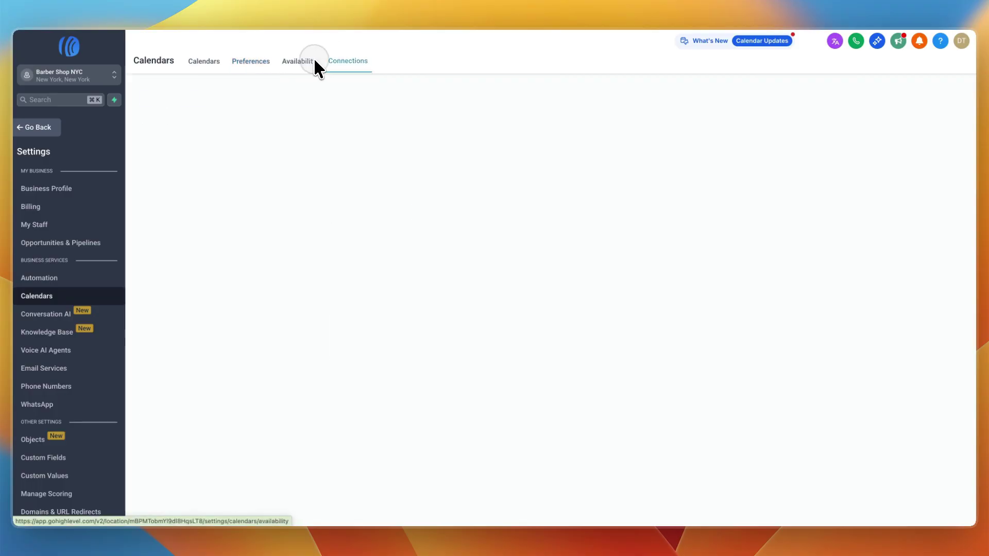
left_click(313, 61)
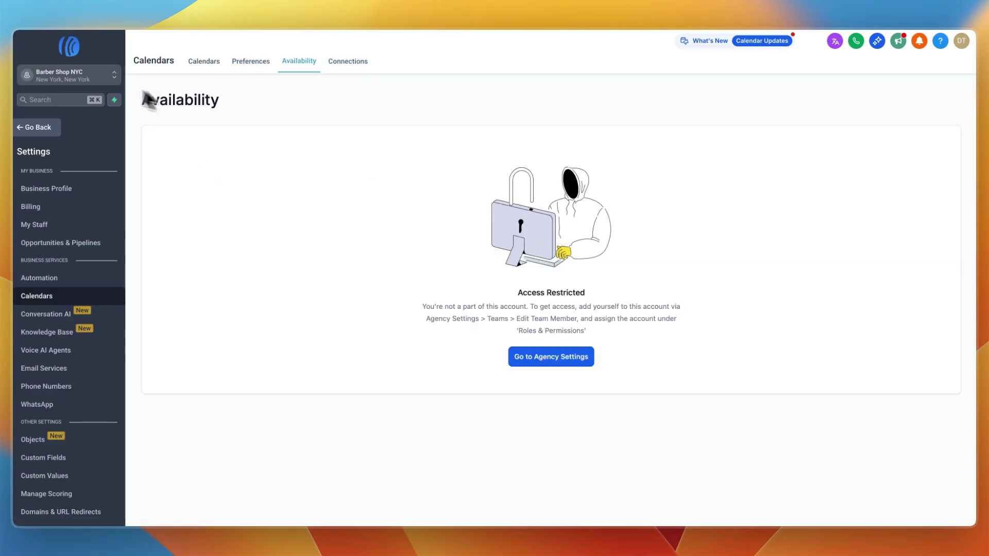
left_click(27, 125)
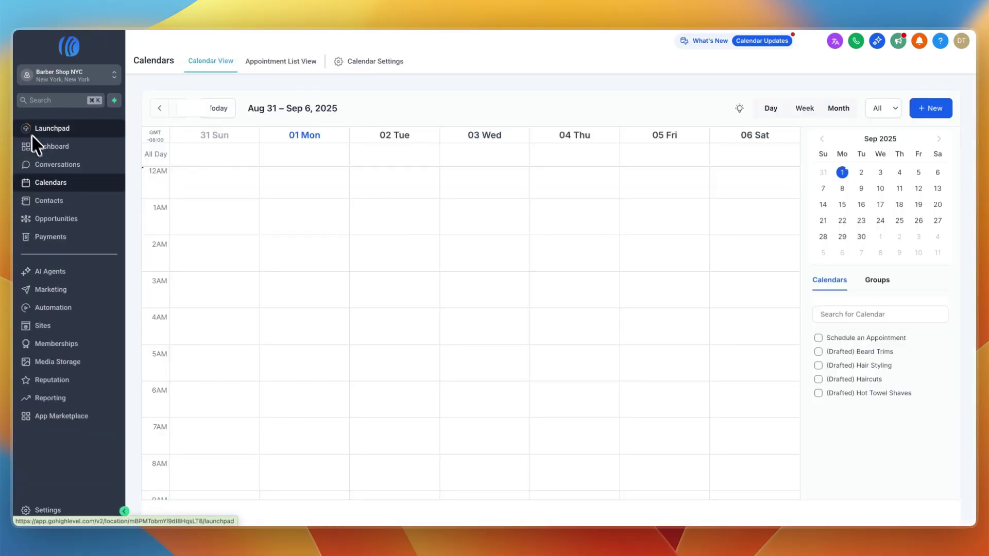
Step: Open Marketing Workflows and scroll through the New Sale - Send Review Request workflow
left_click(92, 307)
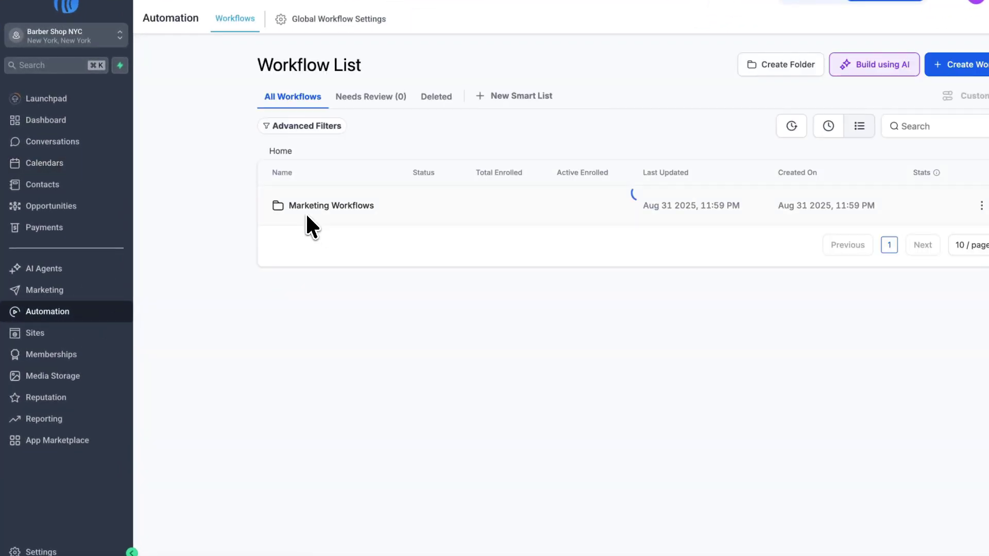
left_click(312, 206)
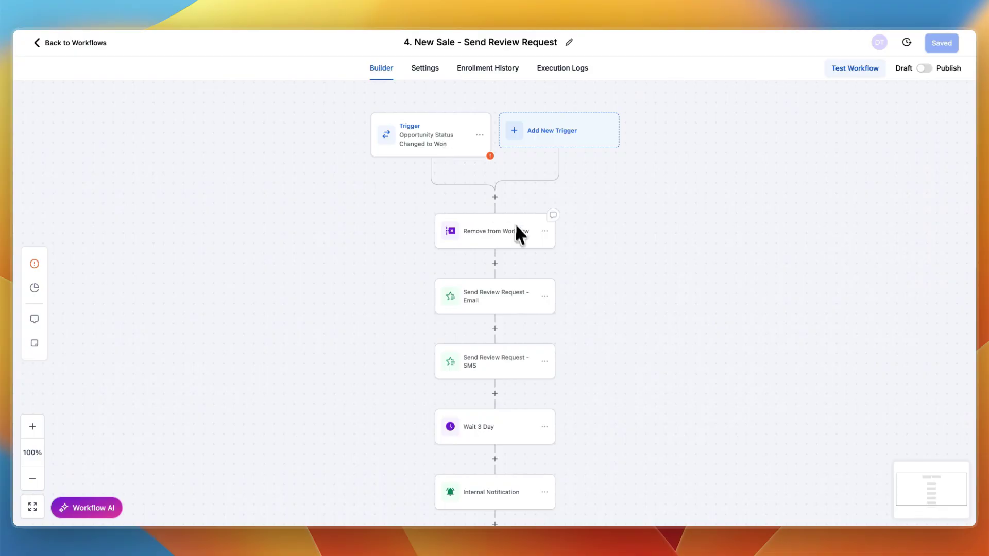
scroll(481, 247, "down", 1)
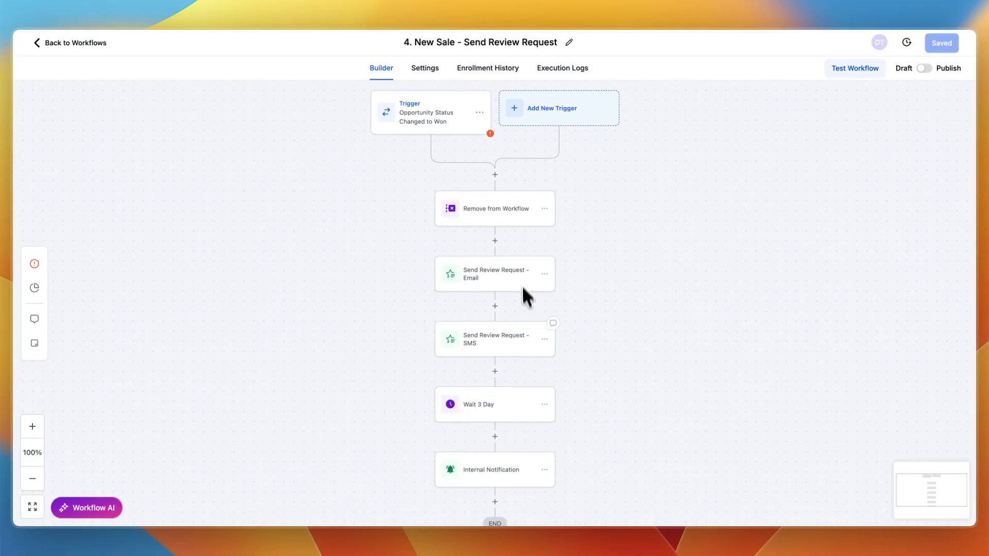
scroll(524, 309, "down", 5)
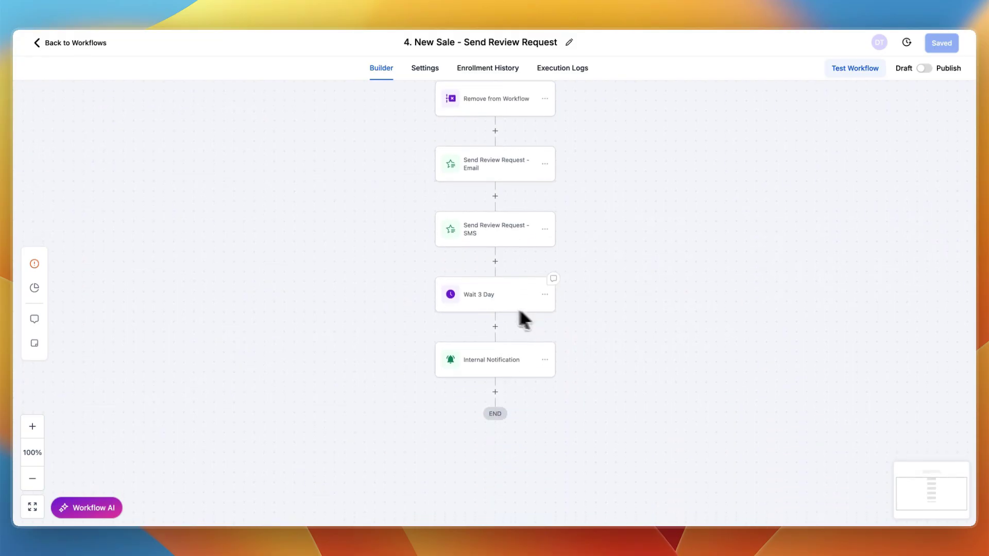
Step: Inspect the Internal Notification step without saving, then return to the workflows list
left_click(498, 357)
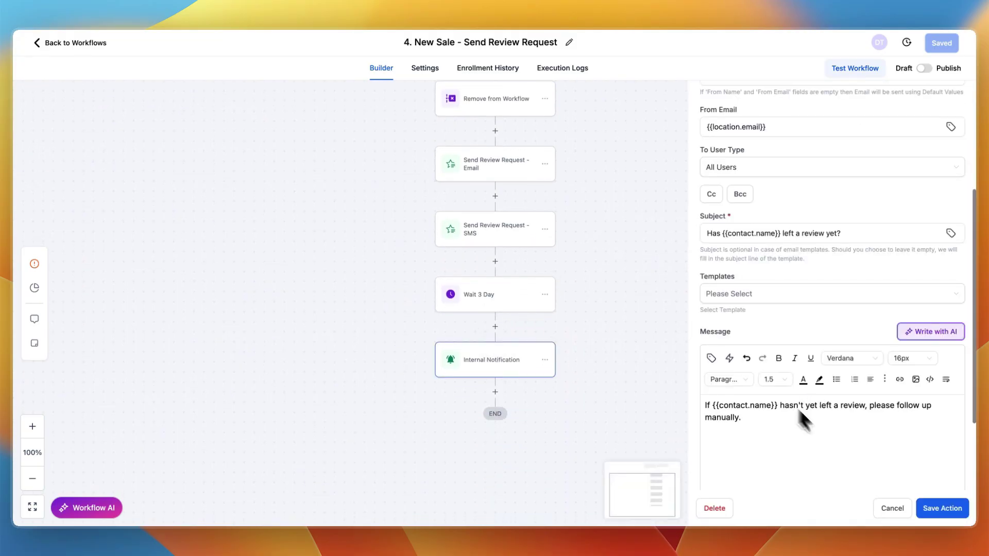
left_click(896, 512)
scroll(489, 299, "up", 3)
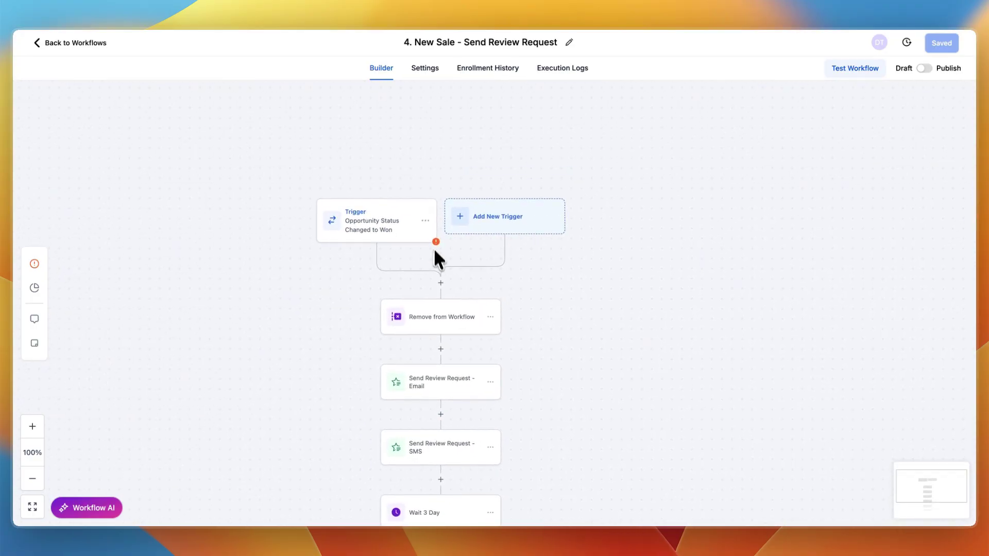
left_click(441, 283)
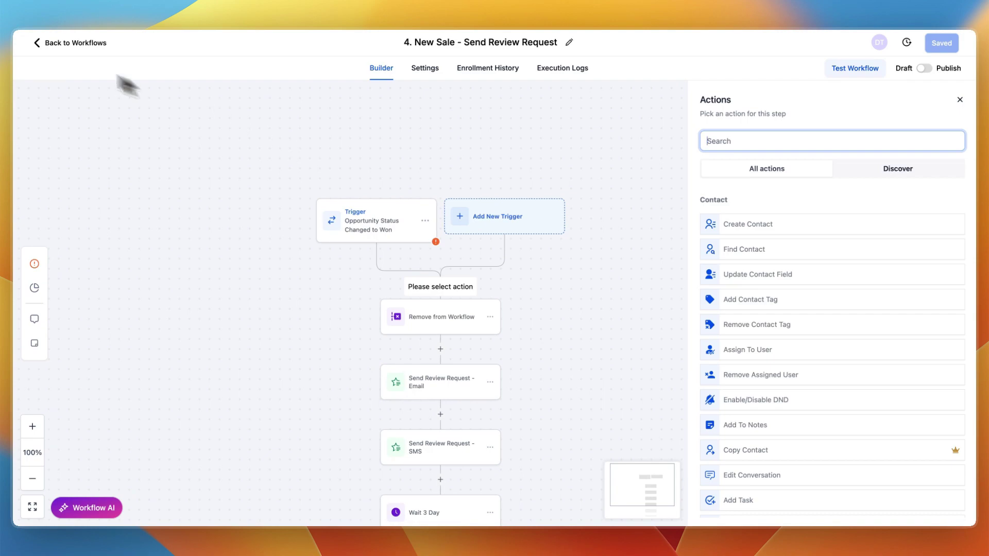
left_click(70, 44)
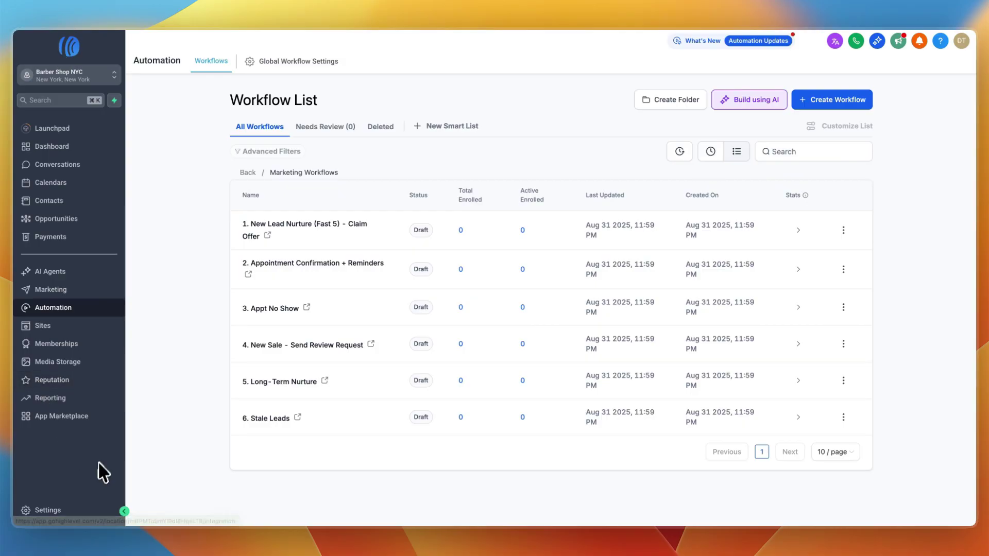
Step: Browse the Integrations app cards in settings, then return to the Workflow List with its Marketing Workflows folder
left_click(48, 511)
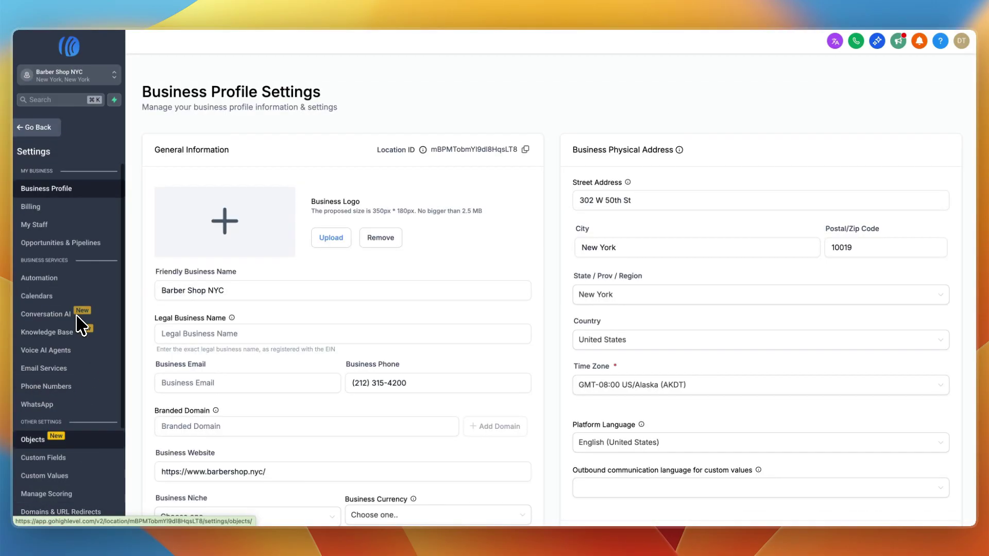
scroll(77, 330, "down", 3)
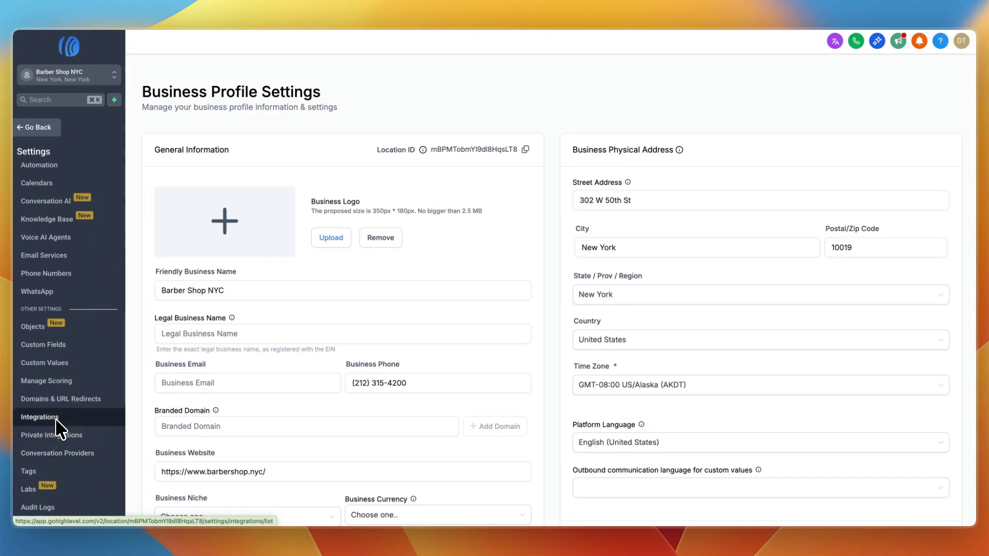
left_click(56, 418)
scroll(531, 206, "down", 1)
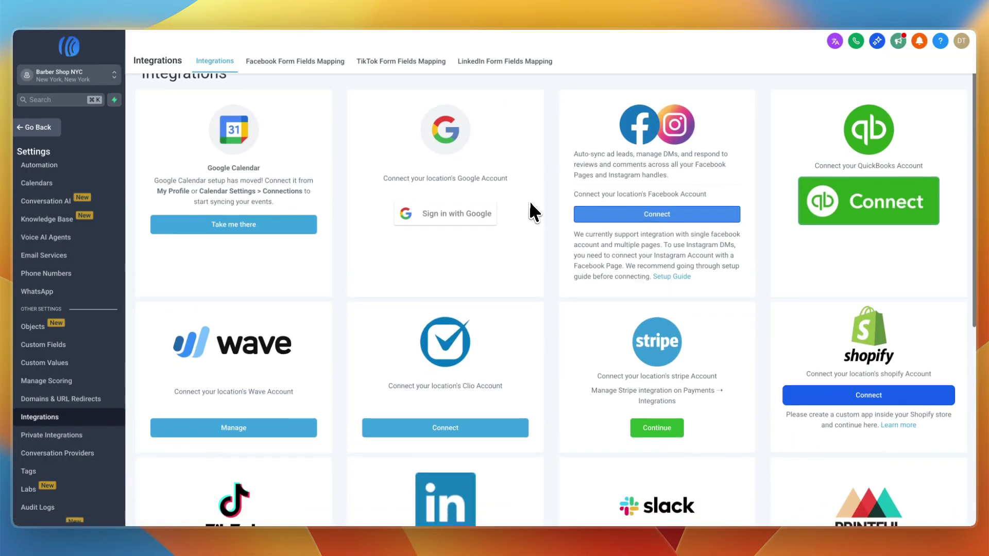
scroll(530, 200, "down", 6)
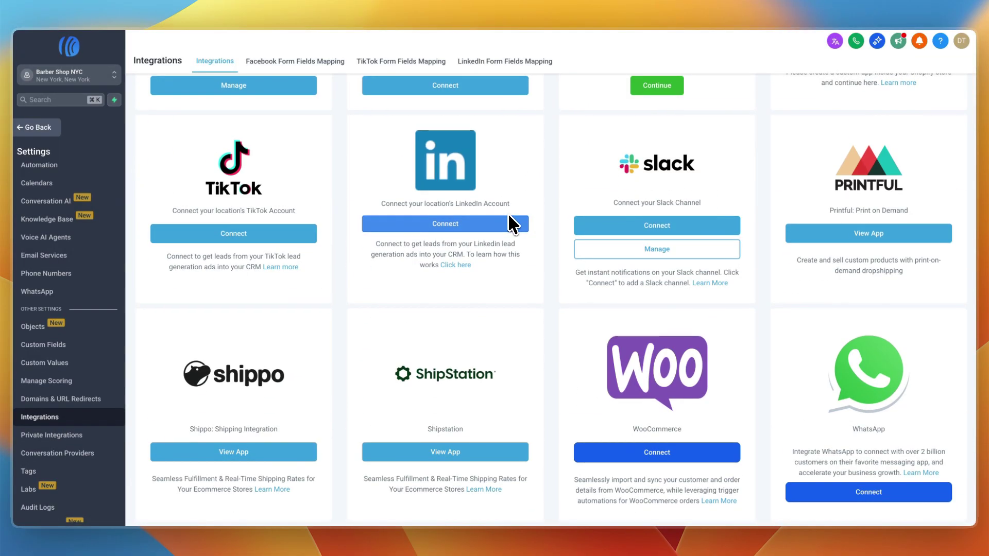
scroll(510, 222, "up", 6)
scroll(662, 397, "down", 6)
scroll(772, 402, "up", 6)
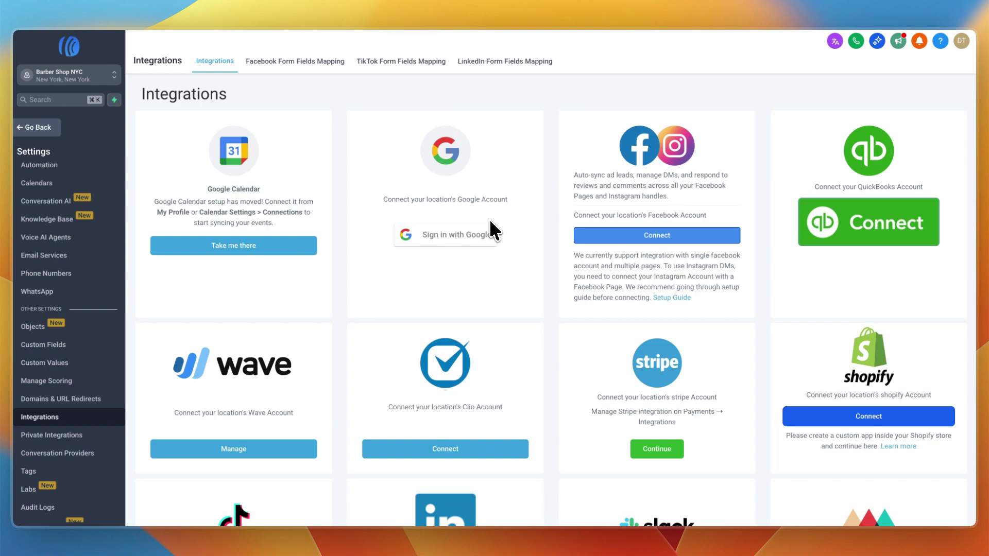
left_click(22, 129)
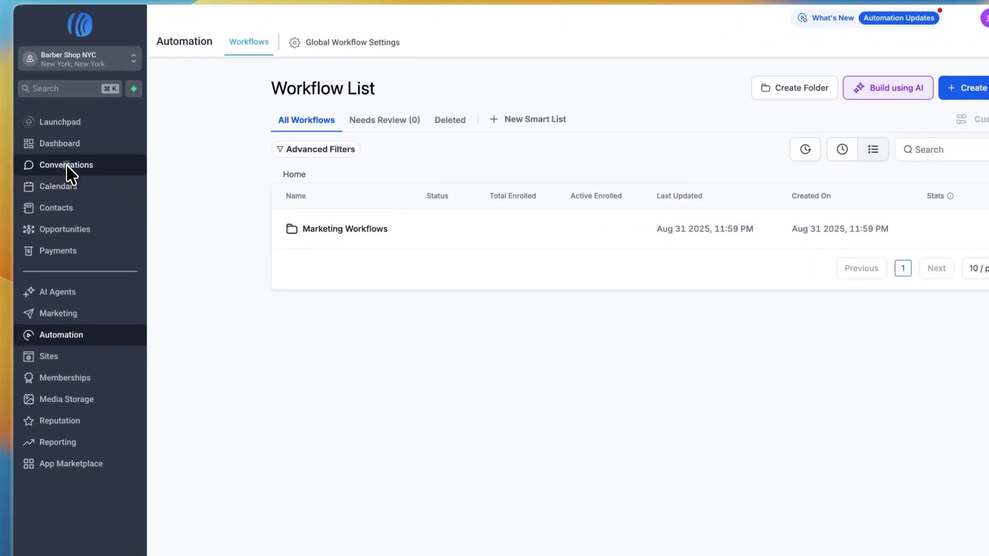
Step: Check the empty Conversations inbox and the Funnels list, then open the AI Agents Getting Started page
left_click(67, 165)
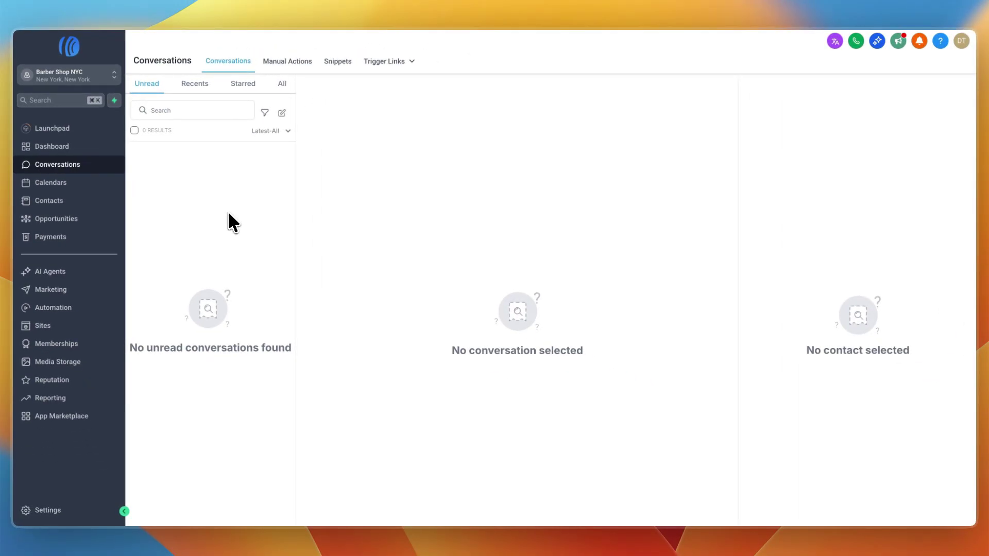
left_click(56, 335)
left_click(32, 327)
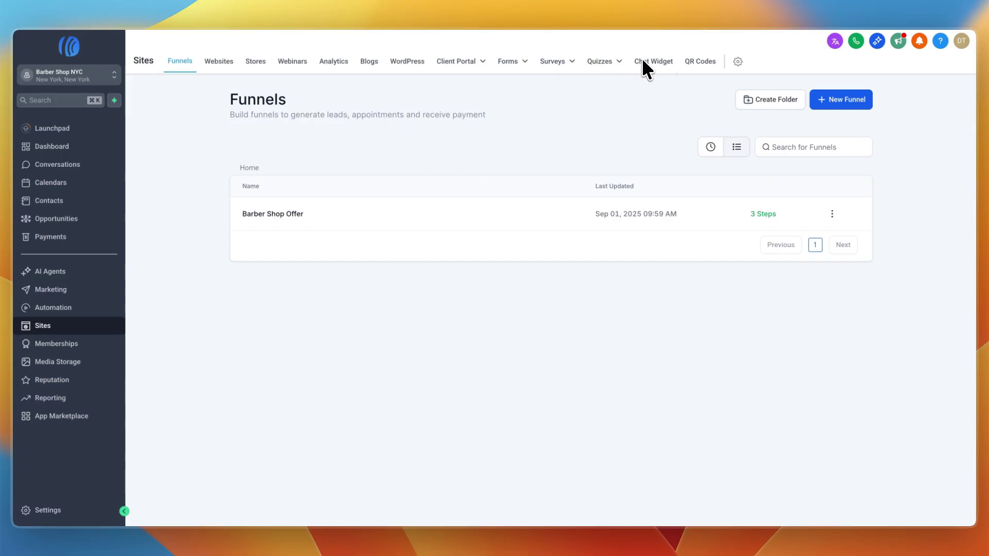
left_click(64, 166)
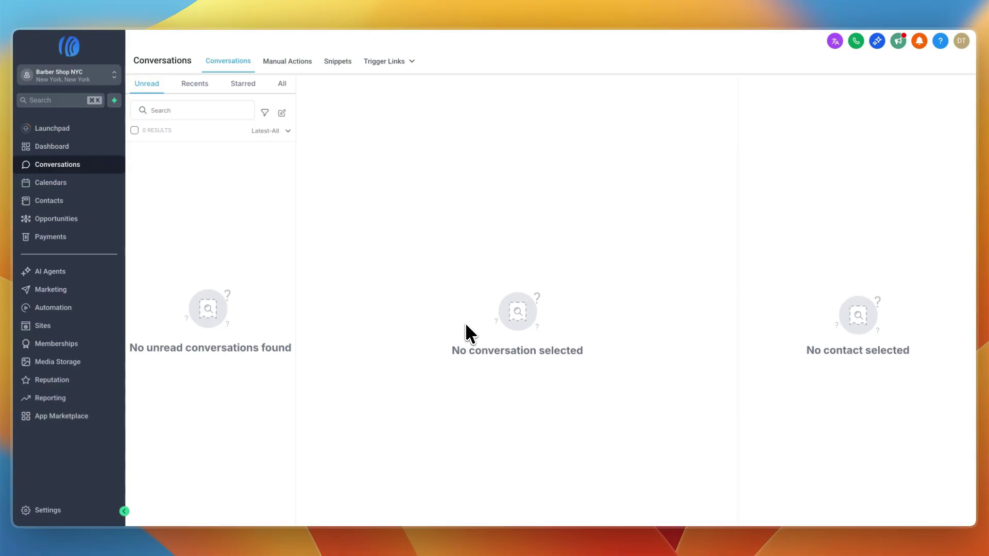
left_click(41, 273)
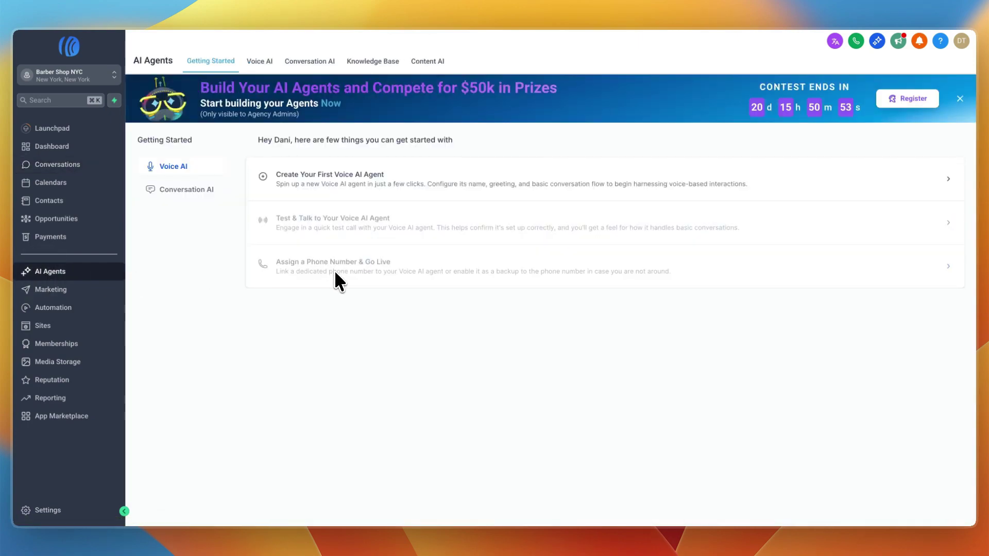
Step: View the Conversation AI setup steps, then go back to the Conversations inbox
left_click(206, 192)
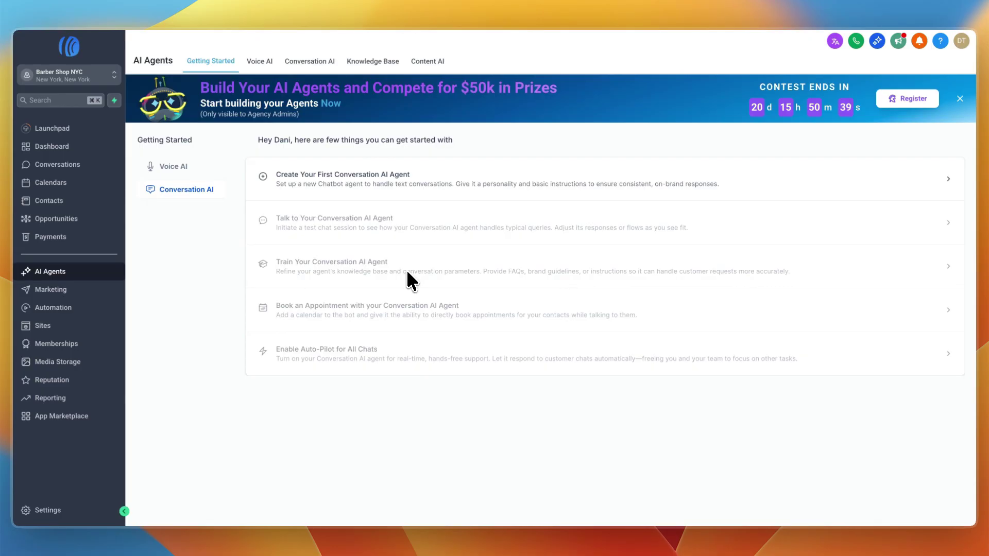
left_click(80, 166)
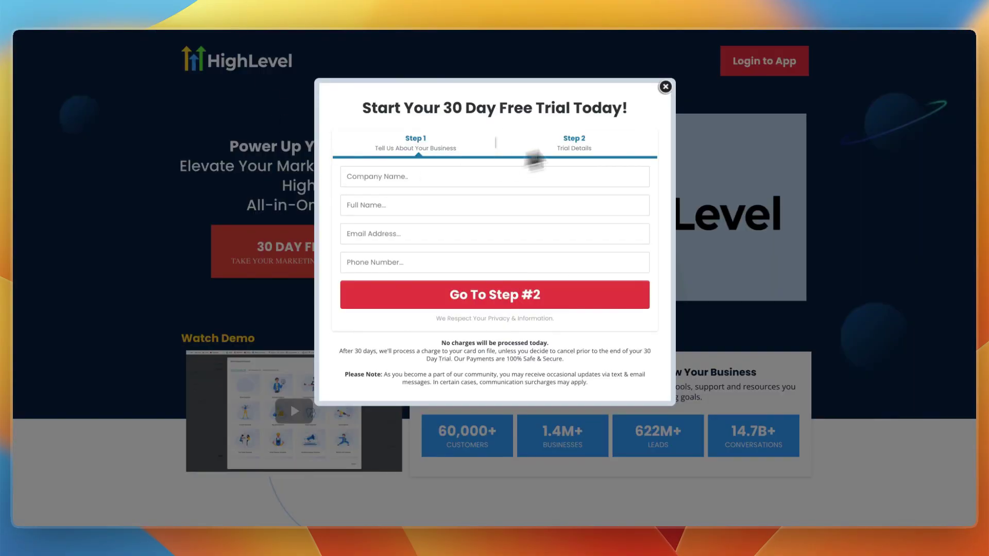
left_click(666, 88)
scroll(448, 220, "down", 20)
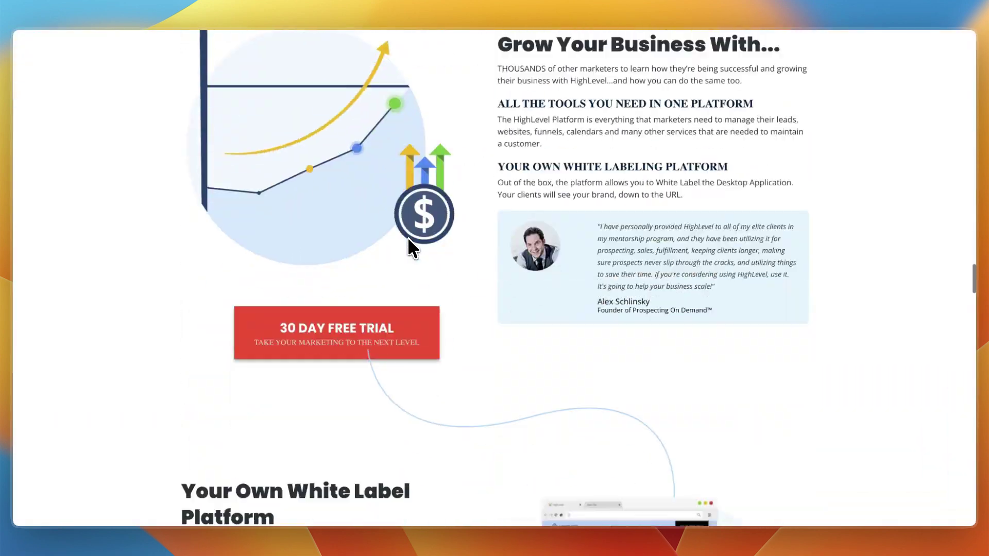
scroll(407, 240, "down", 20)
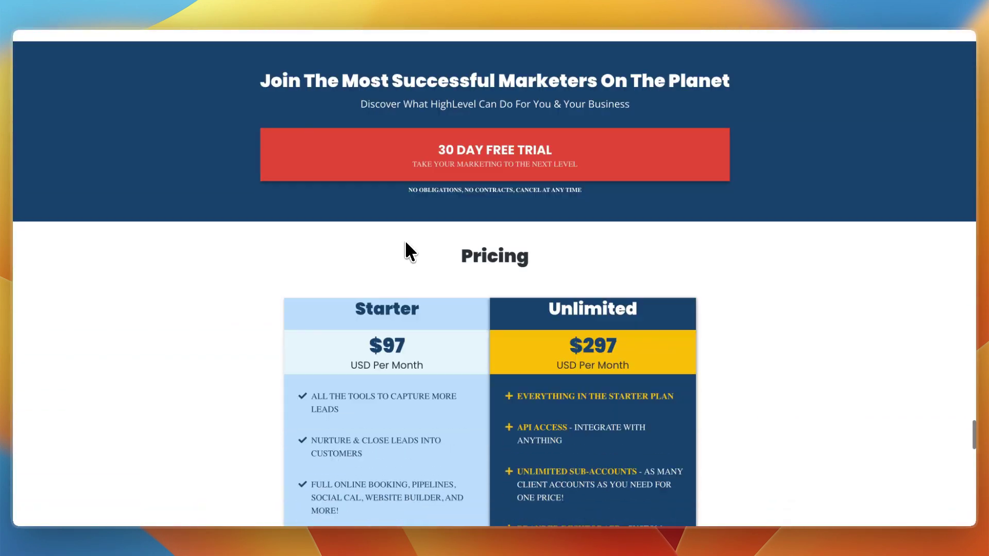
scroll(406, 243, "down", 5)
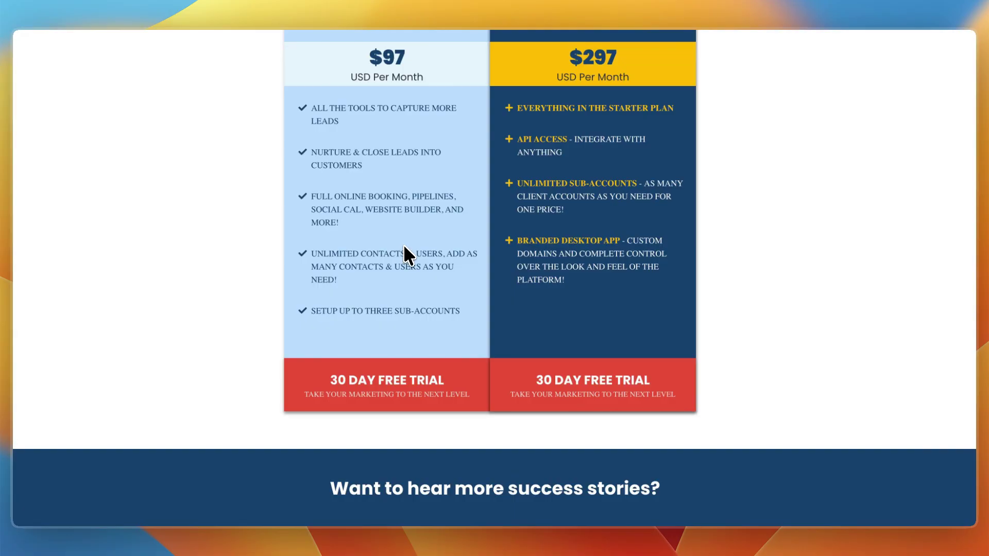
scroll(377, 361, "up", 15)
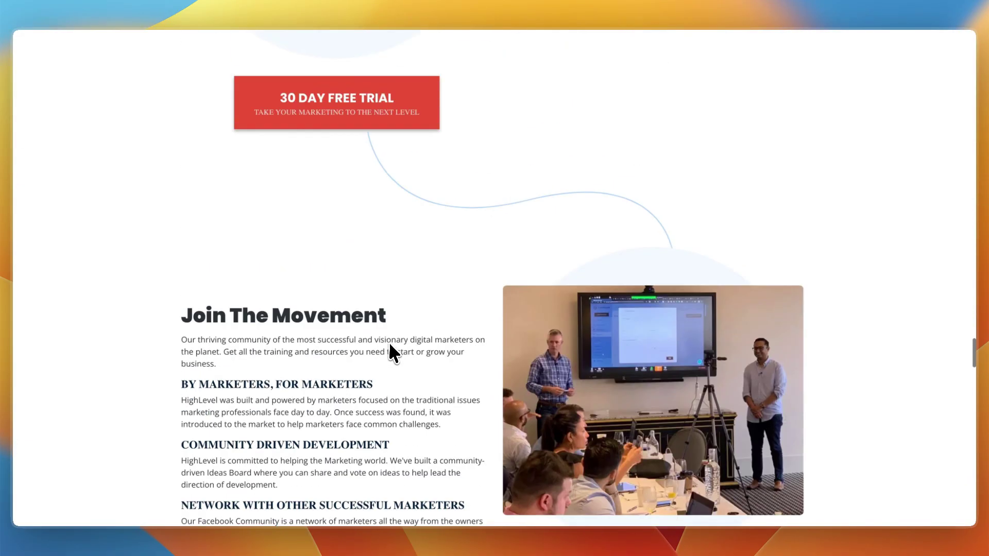
scroll(389, 344, "up", 15)
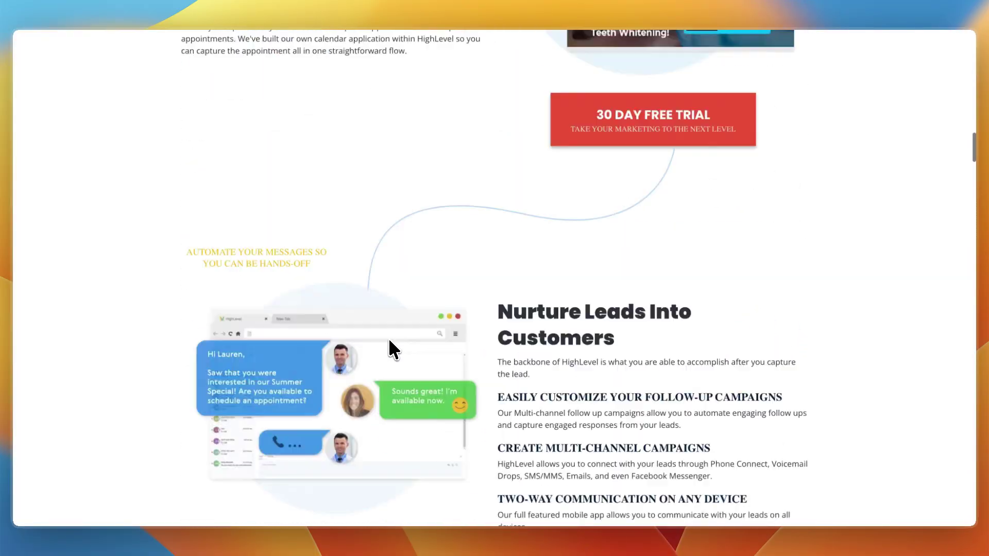
scroll(389, 341, "up", 10)
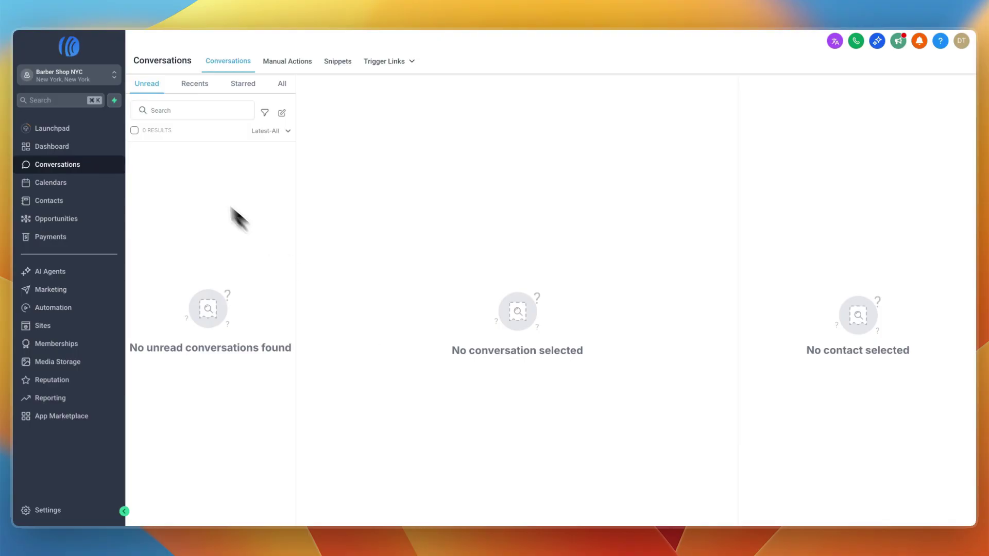
Step: Open the Barber Shop NYC dashboard and scroll through its empty $0 opportunity and funnel widgets
left_click(83, 145)
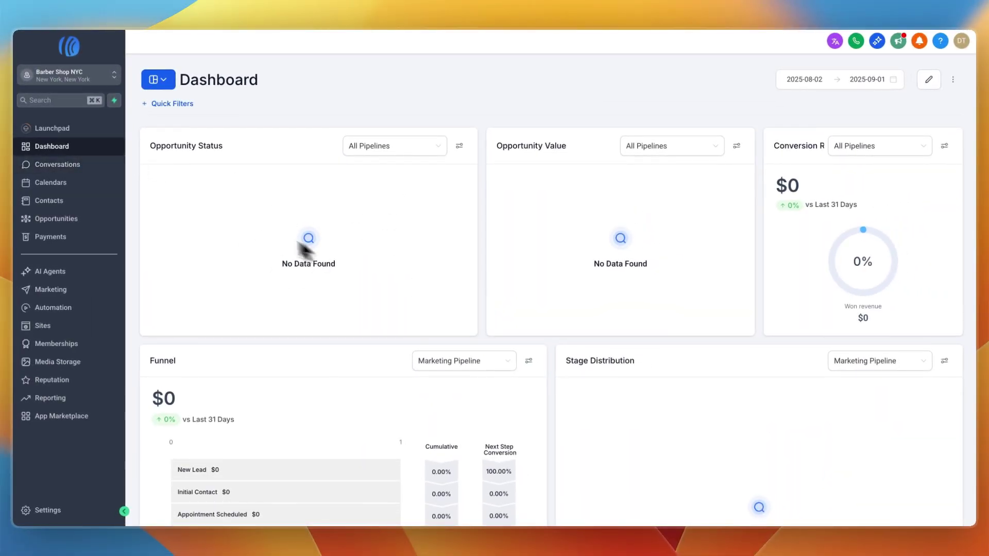
scroll(236, 289, "down", 6)
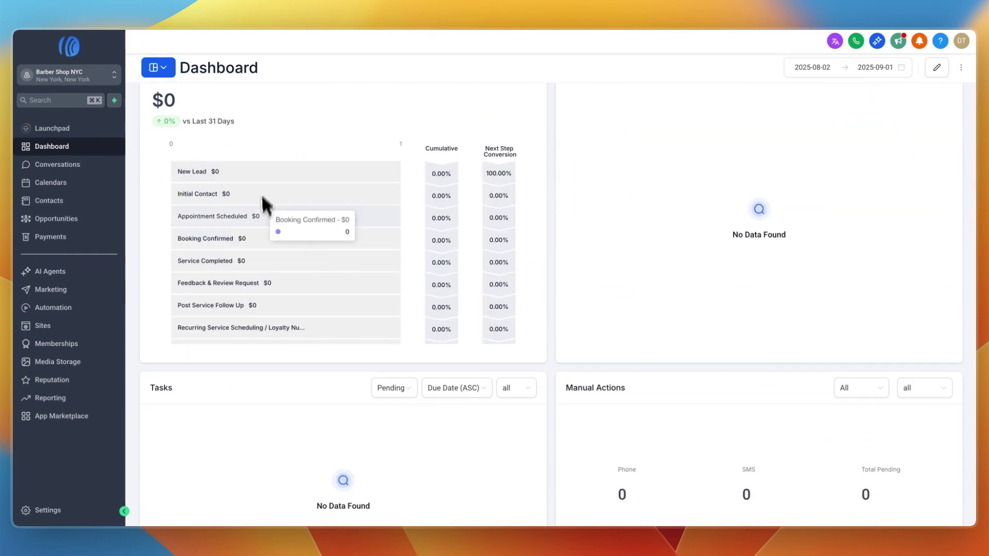
scroll(314, 273, "down", 2)
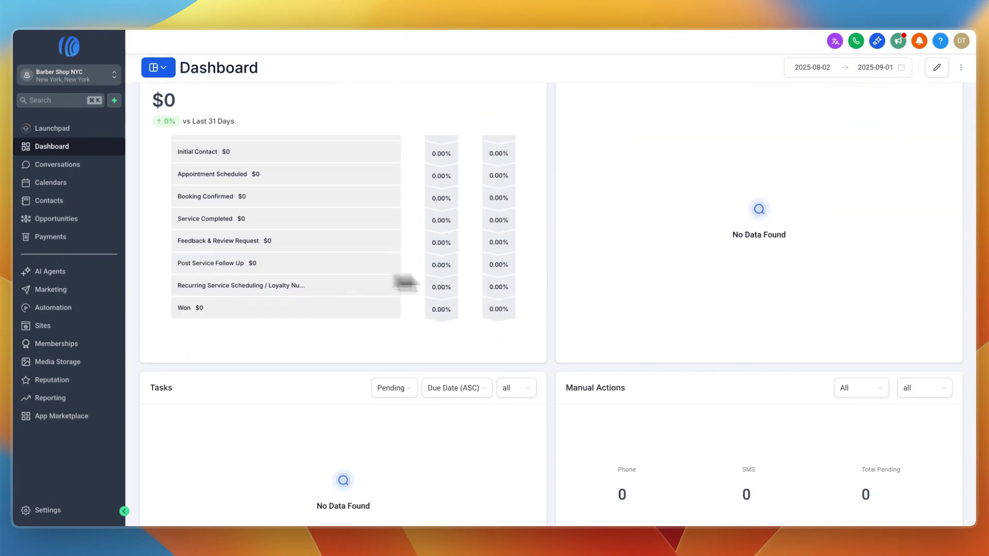
scroll(702, 288, "up", 6)
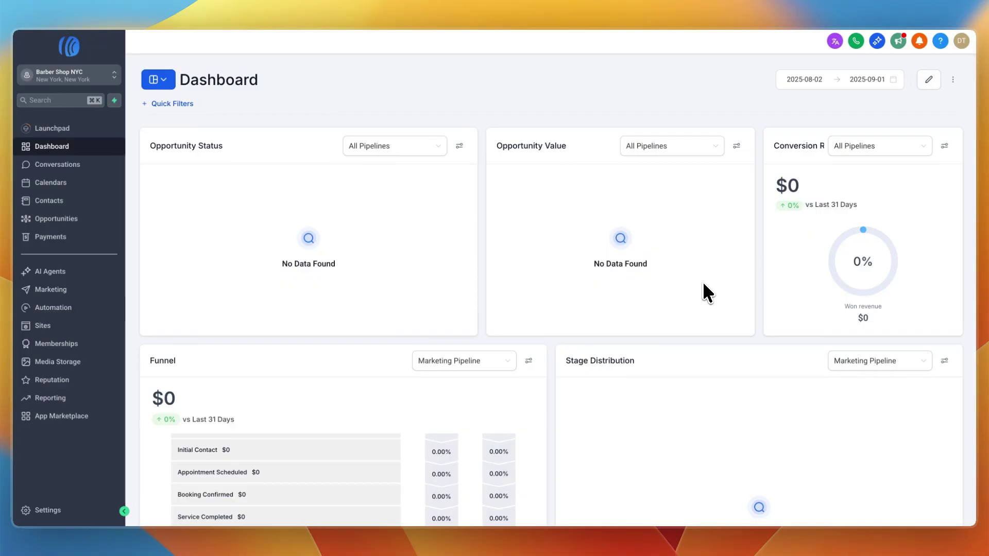